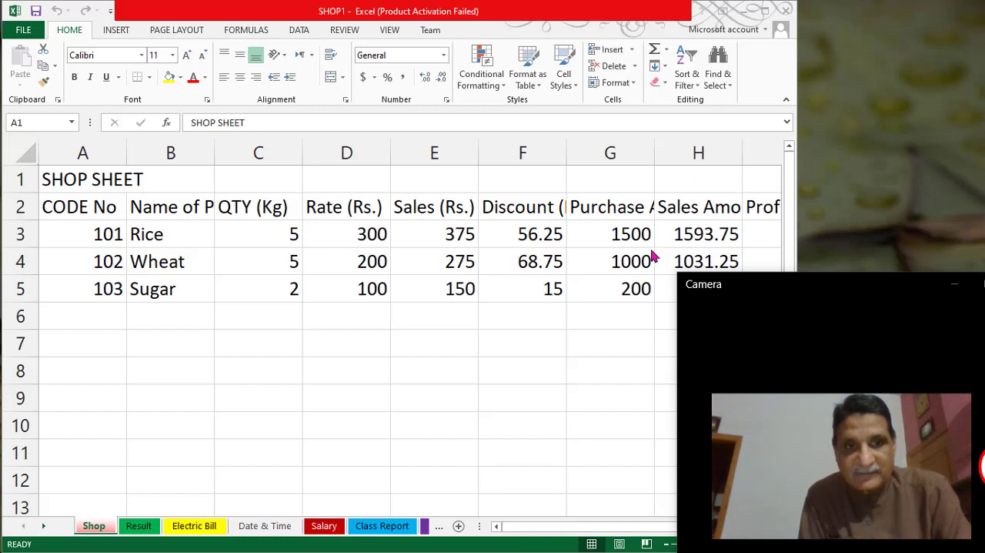
# - Review the shop table's column headings in row 2, from CODE No through Profit & Loss (Rs.)
pyautogui.click(620, 11)
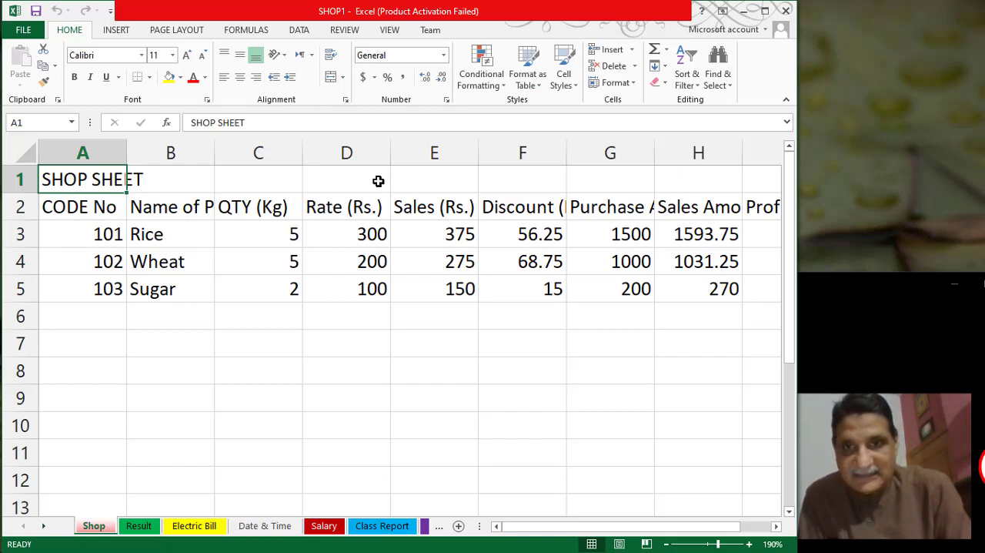
pyautogui.click(83, 216)
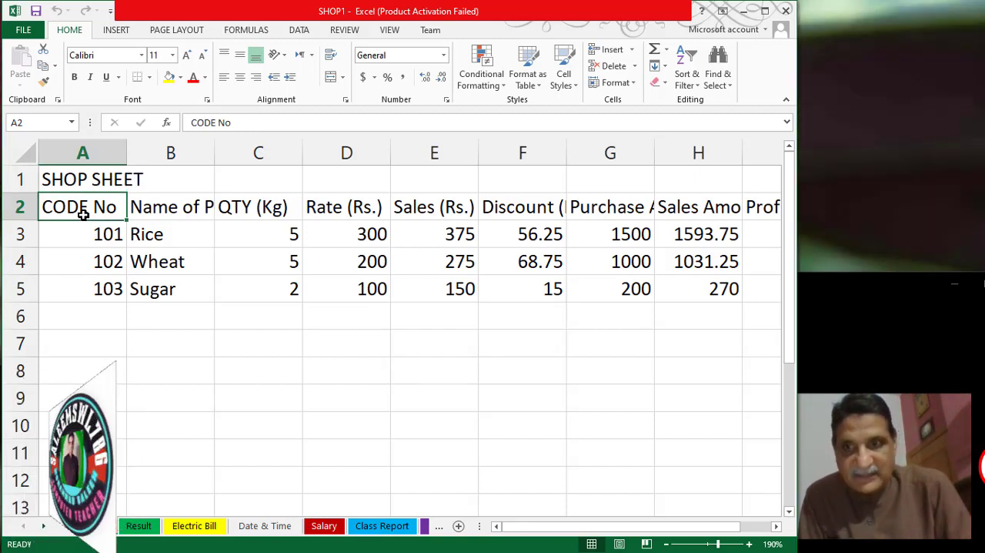
pyautogui.press('Right')
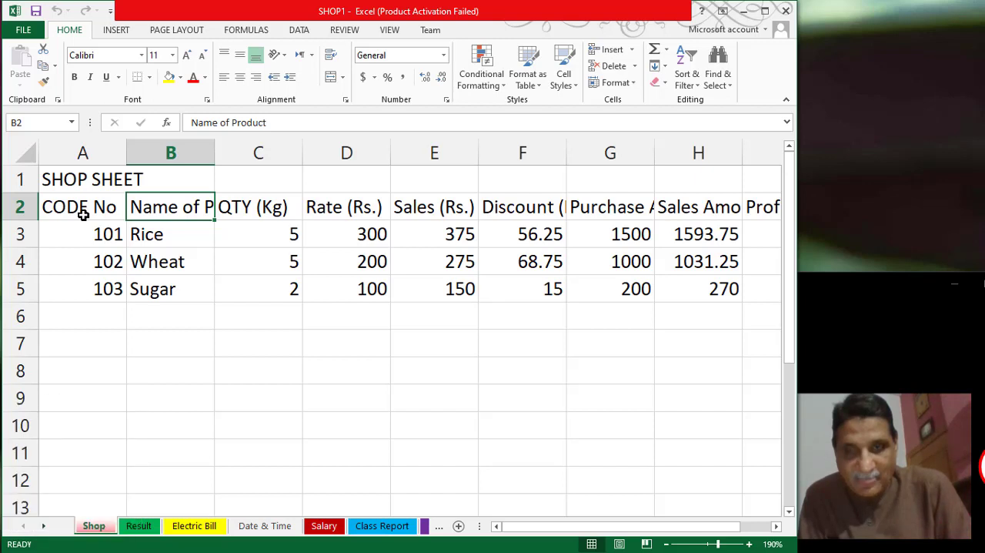
pyautogui.press('Right')
pyautogui.press('Right')
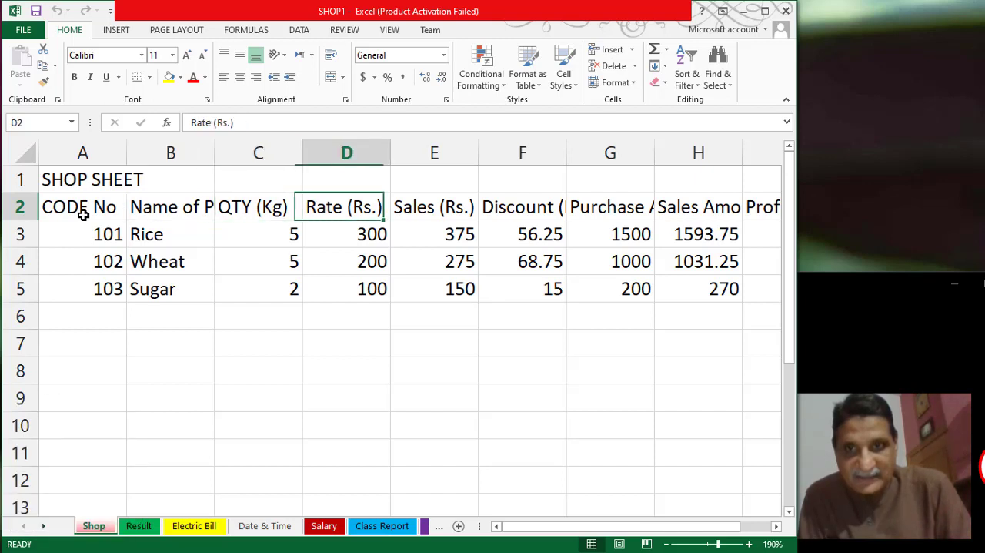
pyautogui.press('Right')
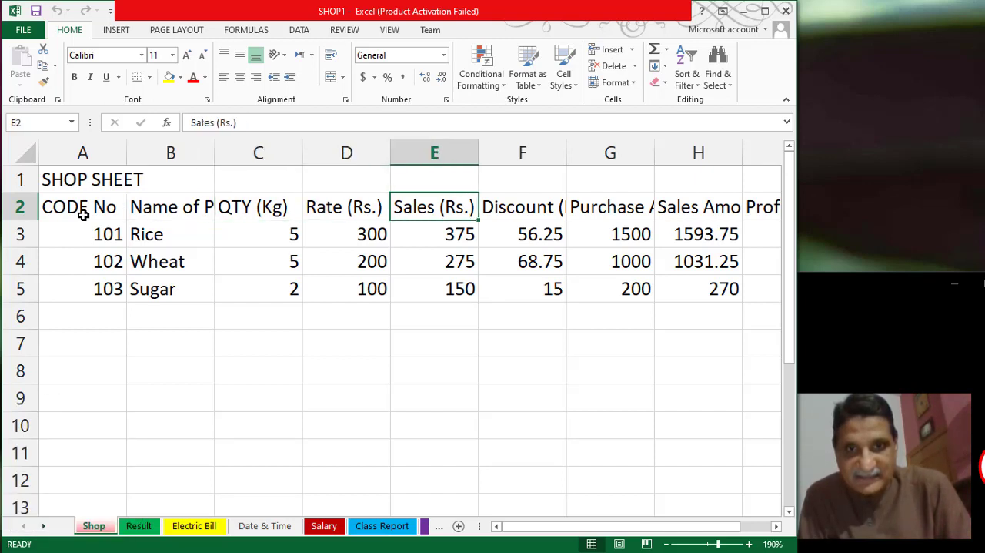
pyautogui.press('Right')
pyautogui.press('Right')
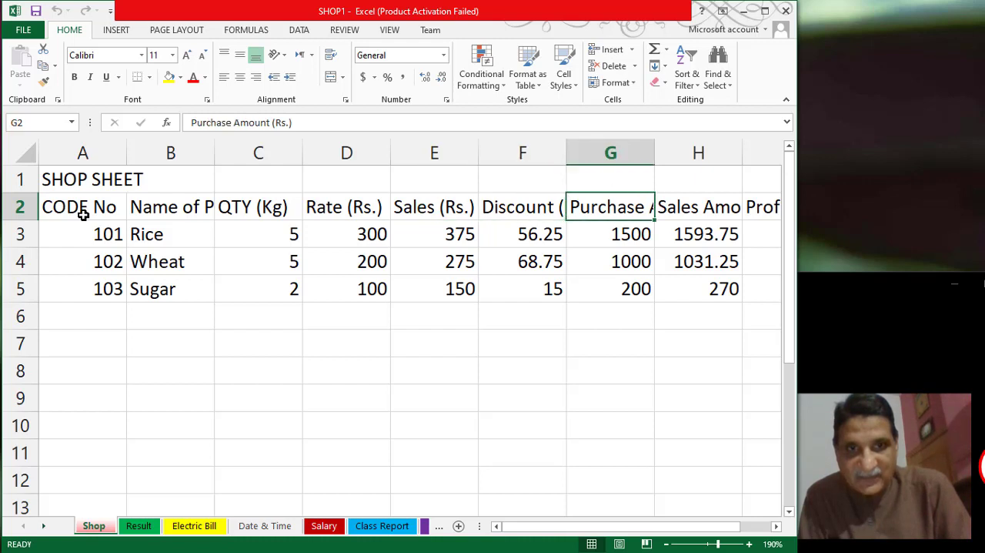
pyautogui.press('Right')
pyautogui.press('Right')
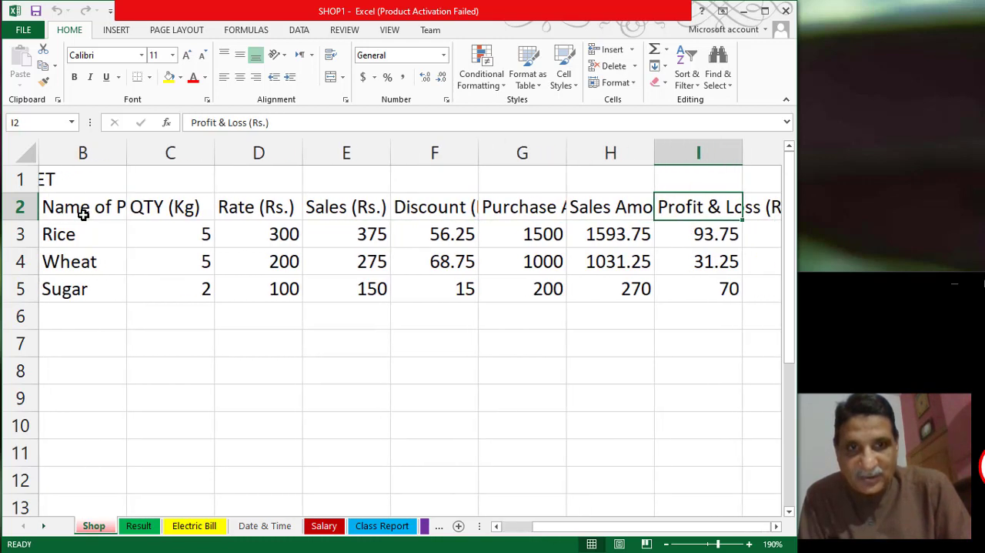
pyautogui.press('Right')
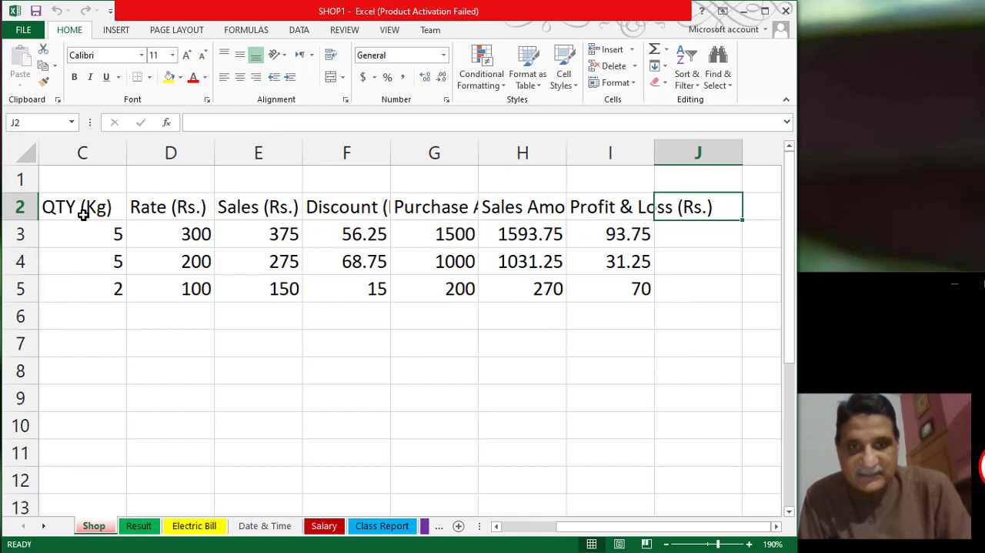
pyautogui.press('Left')
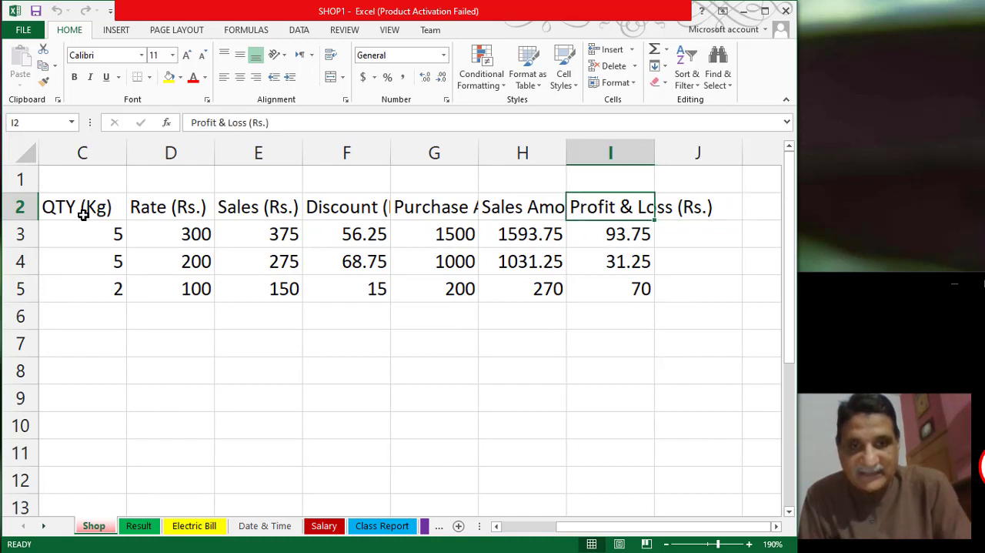
# - Merge and center the SHOP SHEET title across cells A1 to J1
pyautogui.keyDown('ctrl'); pyautogui.scroll(-2, 83, 215); pyautogui.keyUp('ctrl')
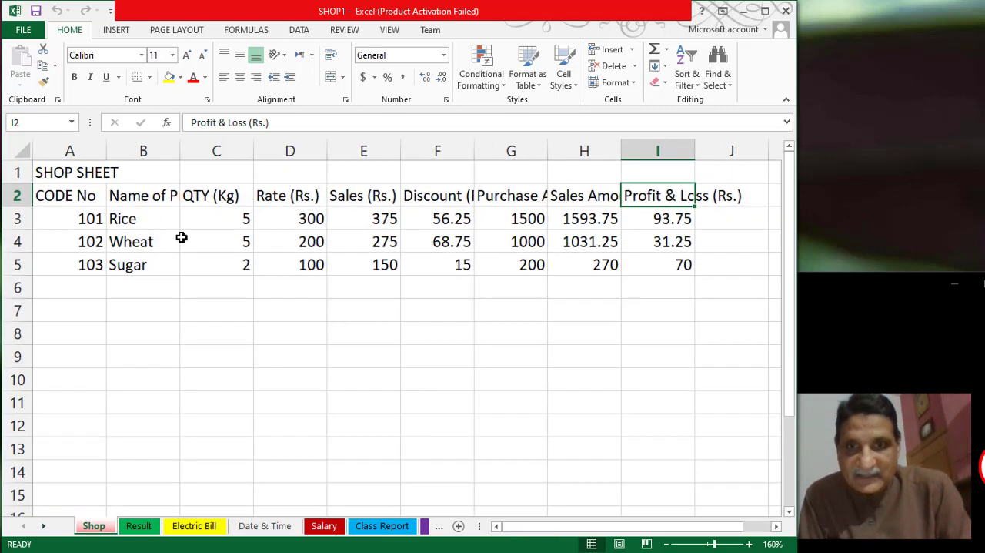
pyautogui.click(50, 177)
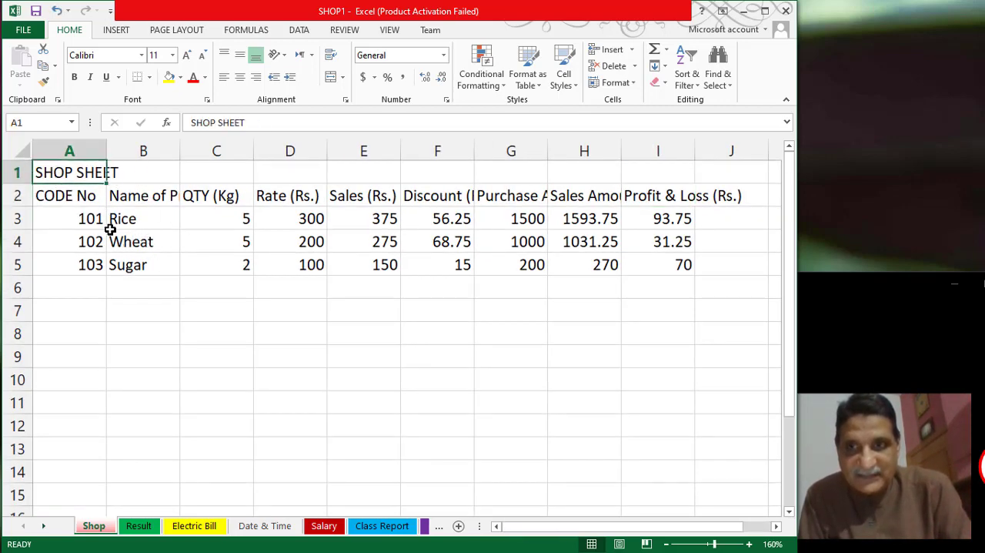
pyautogui.click(83, 199)
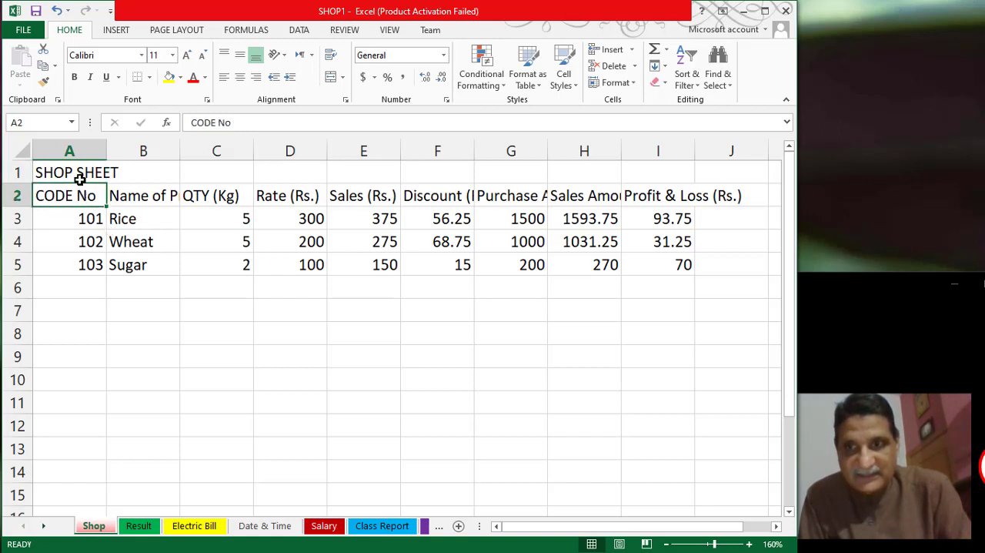
pyautogui.click(80, 174)
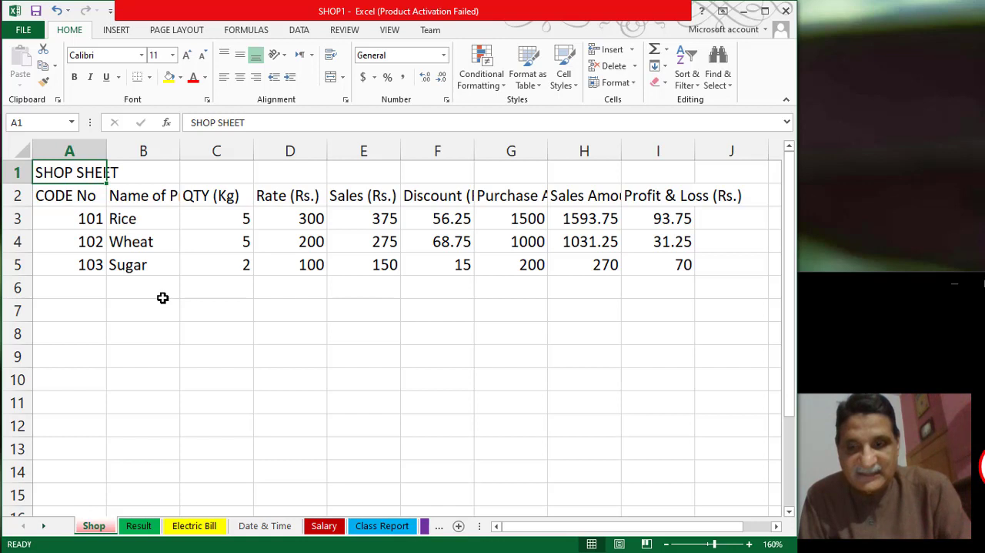
pyautogui.hotkey('shift', 'Right')
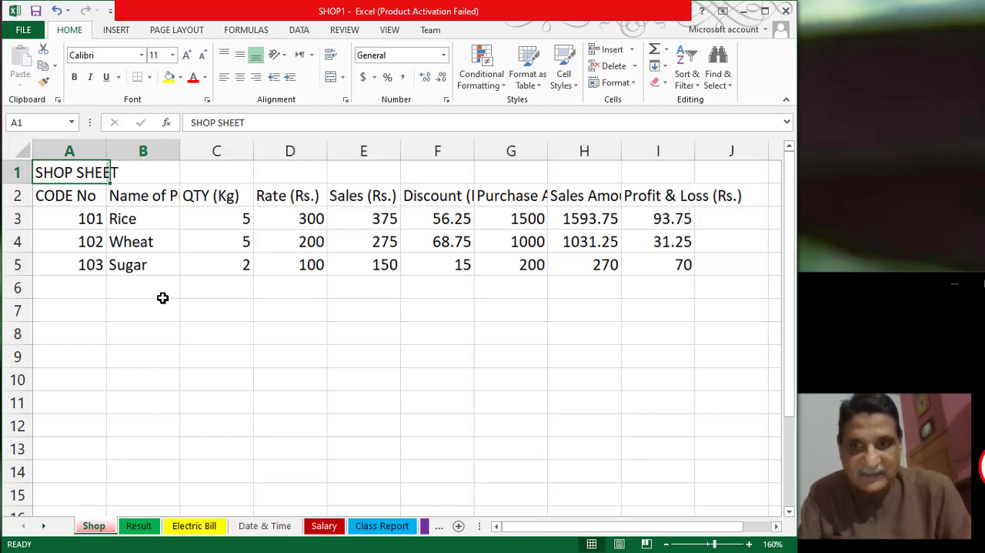
pyautogui.hotkey('shift', 'Right')
pyautogui.hotkey('shift', 'Right')
pyautogui.hotkey('shift', 'Right')
pyautogui.hotkey('shift', 'Right')
pyautogui.hotkey('shift', 'Right')
pyautogui.hotkey('shift', 'Right')
pyautogui.hotkey('shift', 'Right')
pyautogui.hotkey('shift', 'Right')
pyautogui.hotkey('shift', 'Right')
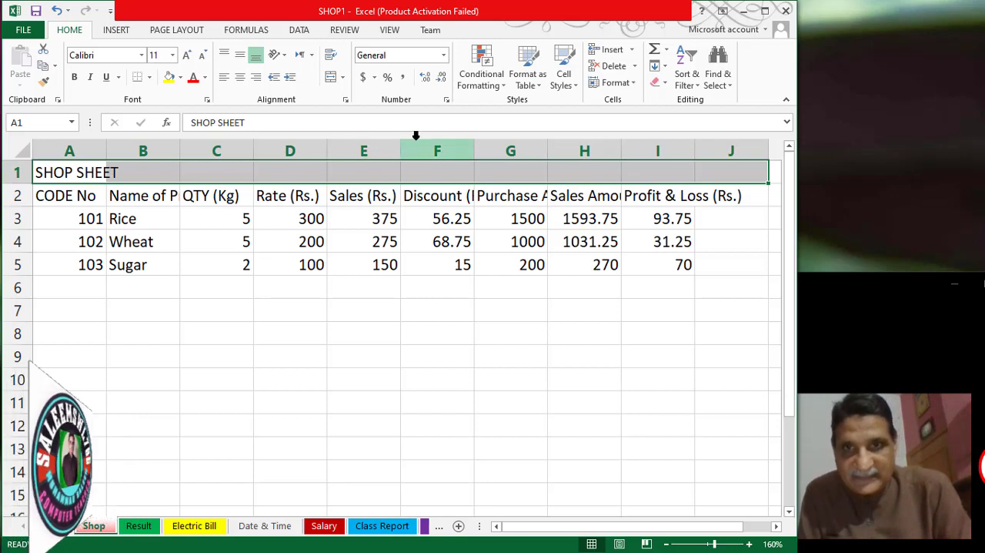
pyautogui.click(331, 80)
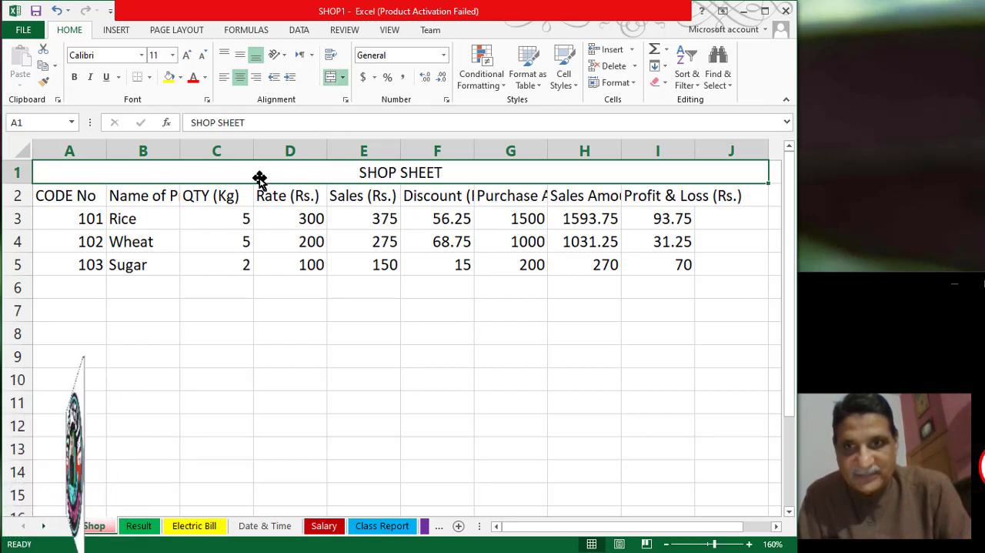
# - Format the SHOP SHEET title in red Algerian at font size 22
pyautogui.click(194, 78)
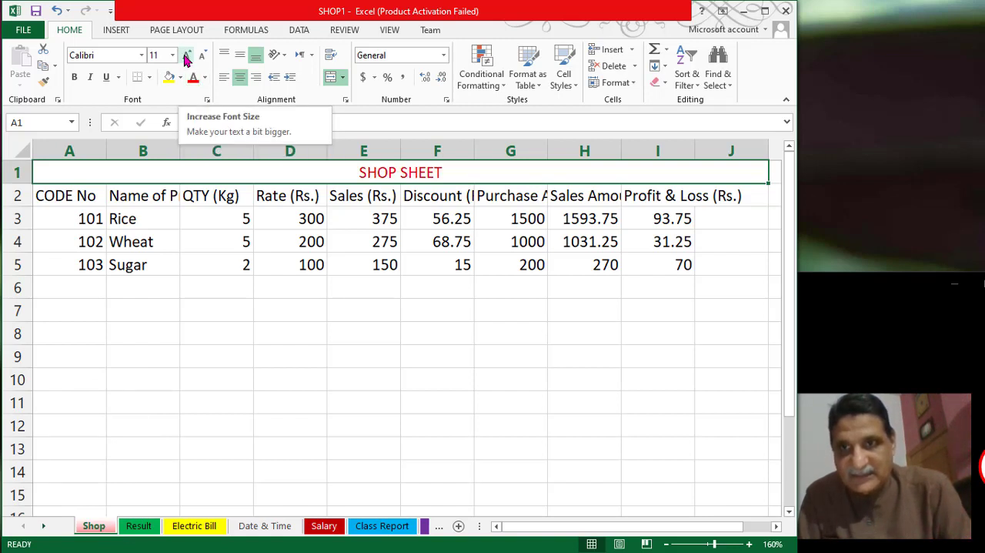
pyautogui.click(186, 55)
pyautogui.click(186, 55)
pyautogui.click(185, 56)
pyautogui.click(185, 55)
pyautogui.click(186, 55)
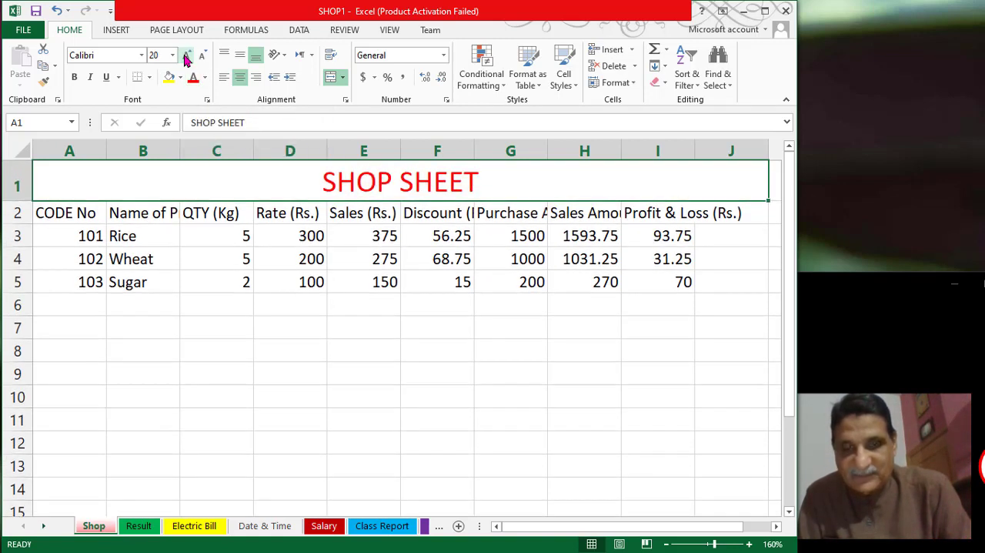
pyautogui.click(185, 55)
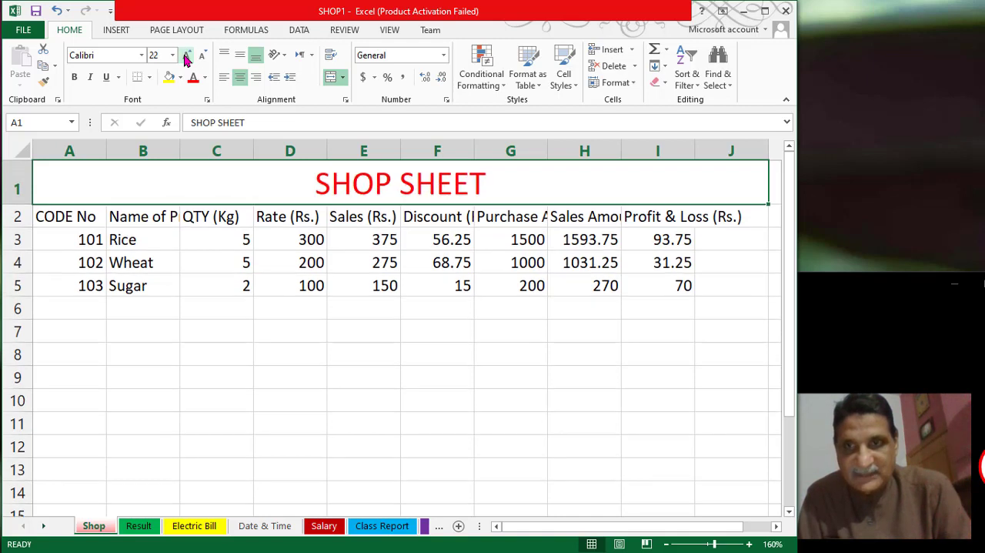
pyautogui.click(142, 55)
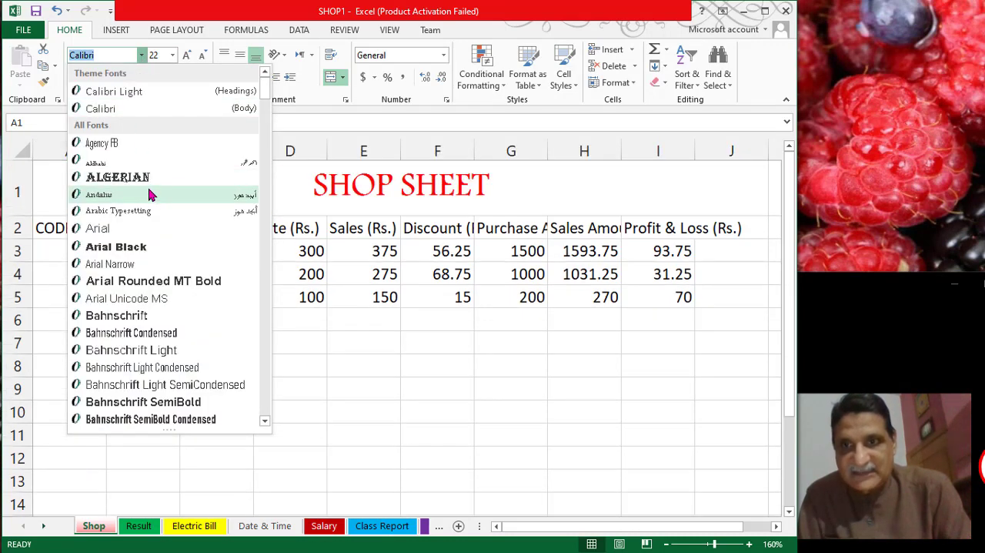
pyautogui.click(151, 179)
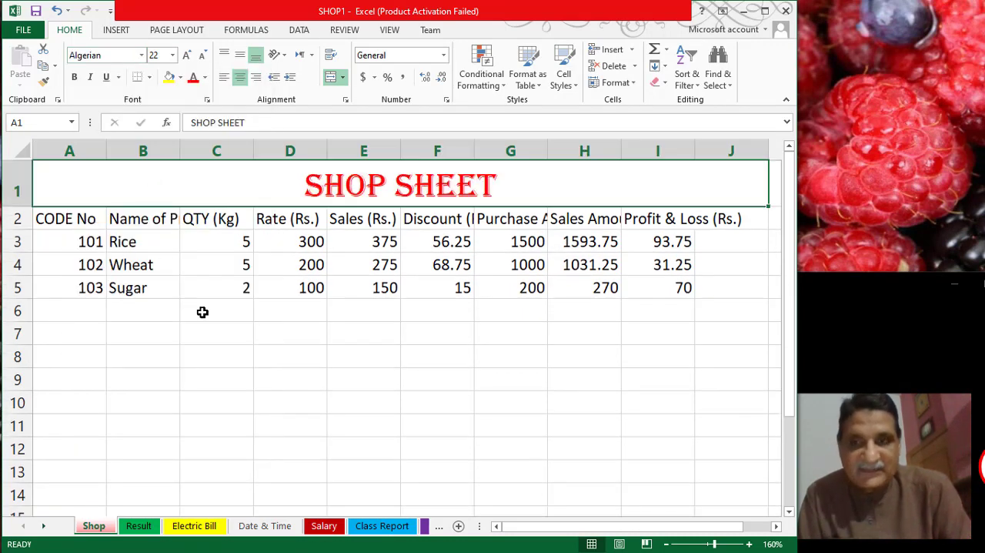
# - AutoFit the widths of columns B through G to their contents, from Name of Product to Purchase Amount (Rs.)
pyautogui.click(79, 220)
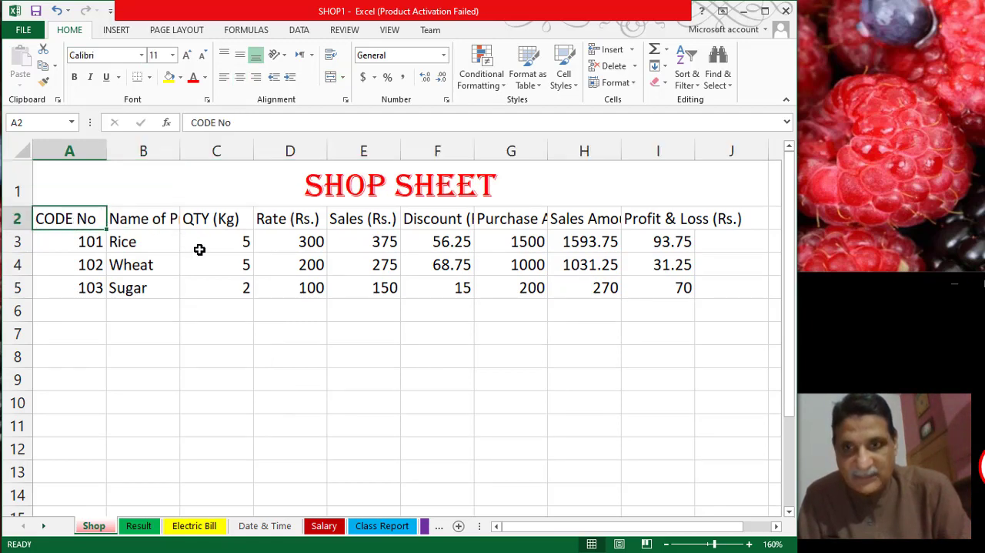
pyautogui.click(150, 222)
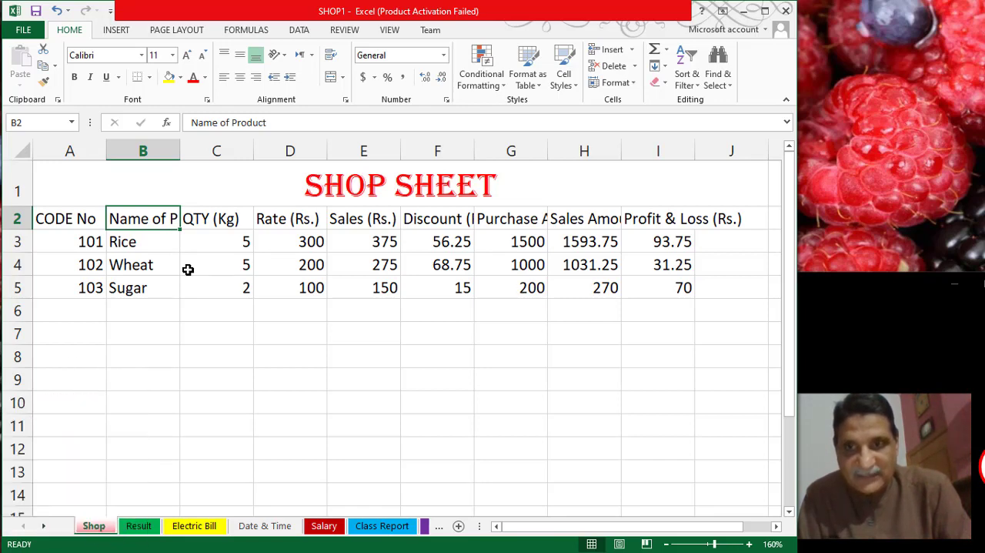
pyautogui.doubleClick(180, 153)
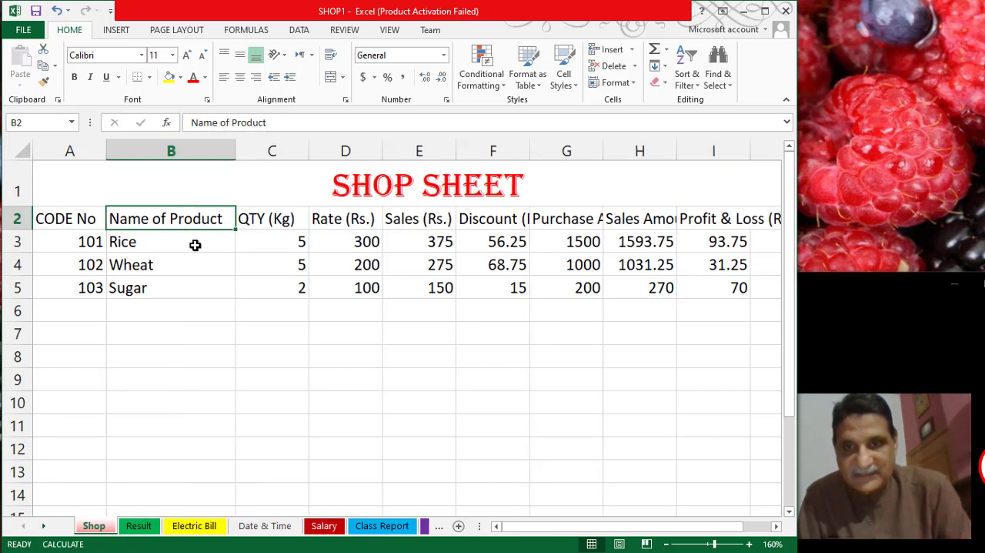
pyautogui.doubleClick(309, 151)
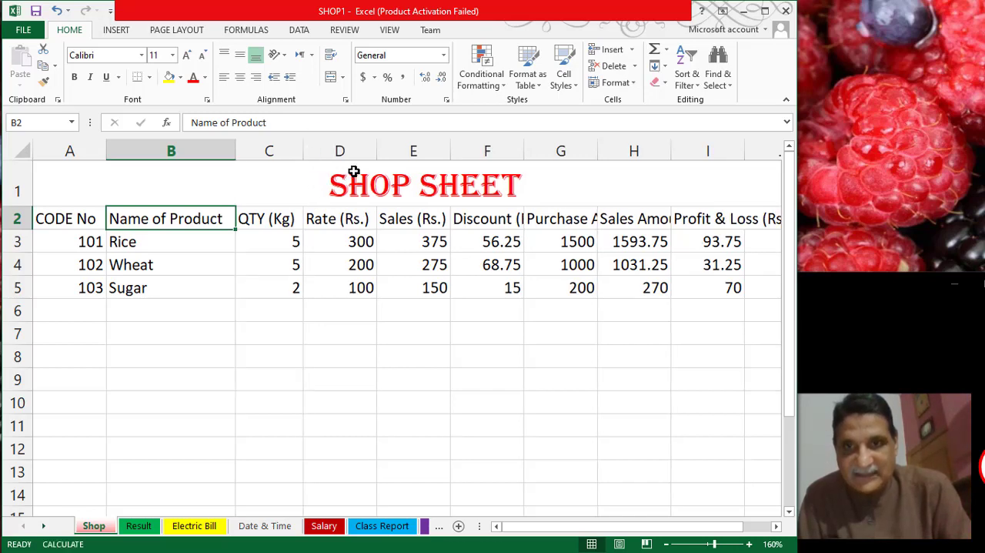
pyautogui.doubleClick(376, 153)
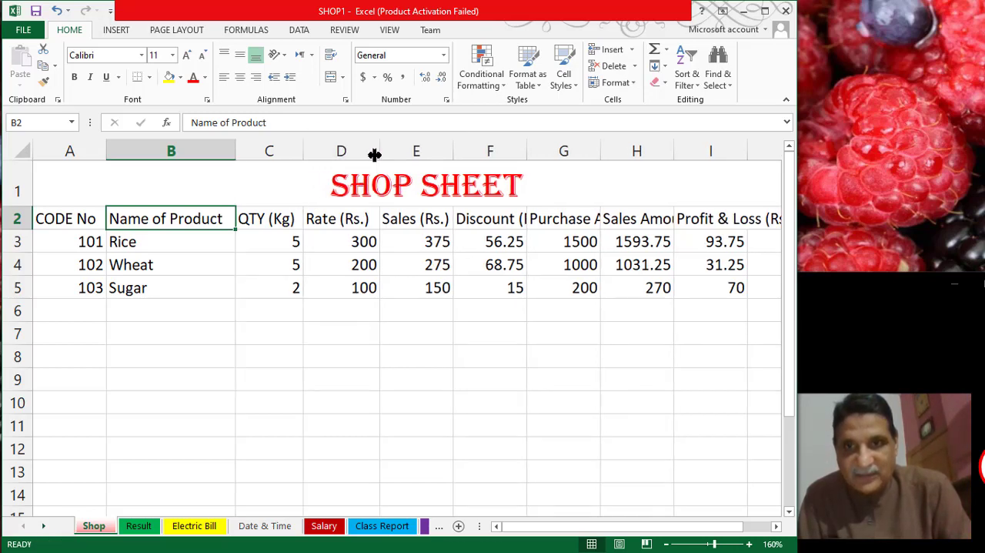
pyautogui.doubleClick(456, 153)
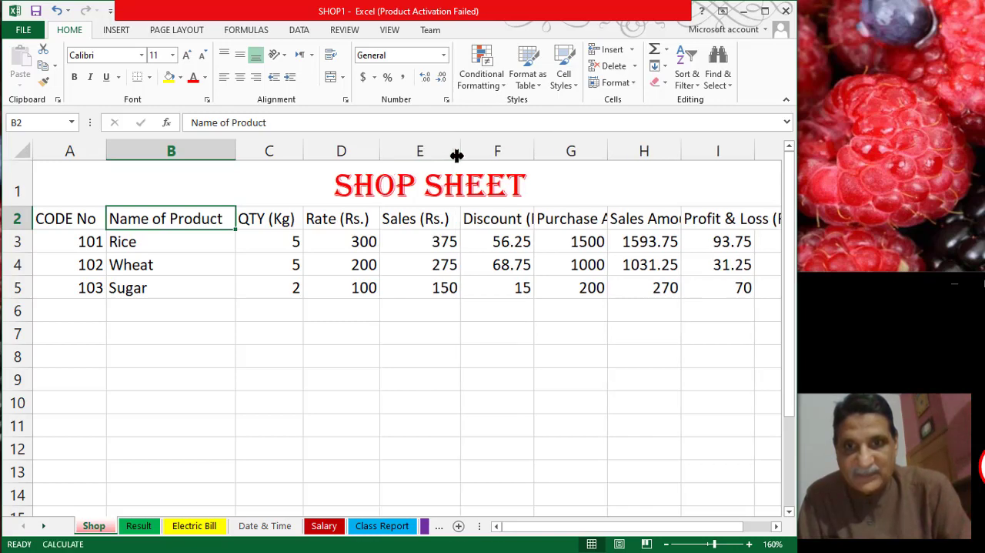
pyautogui.doubleClick(539, 153)
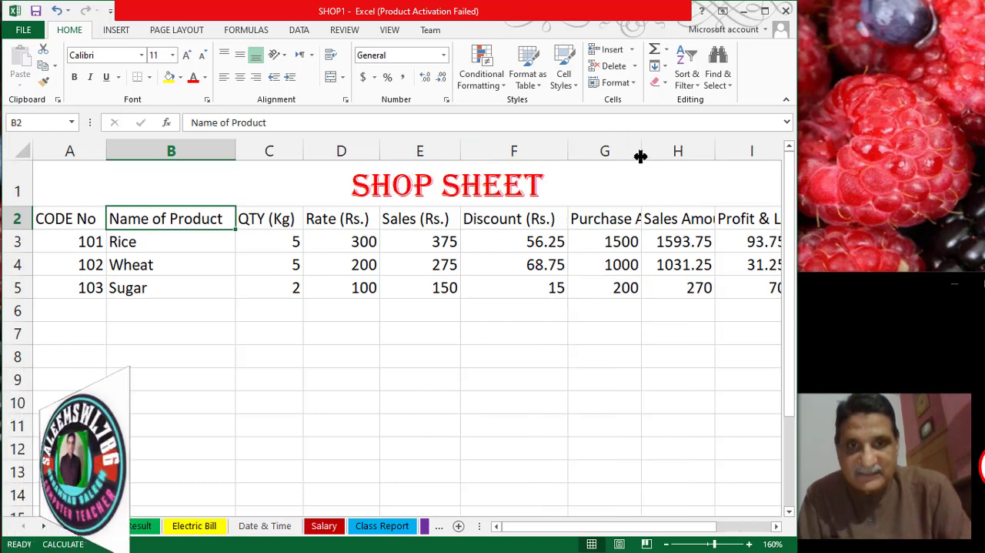
pyautogui.doubleClick(640, 153)
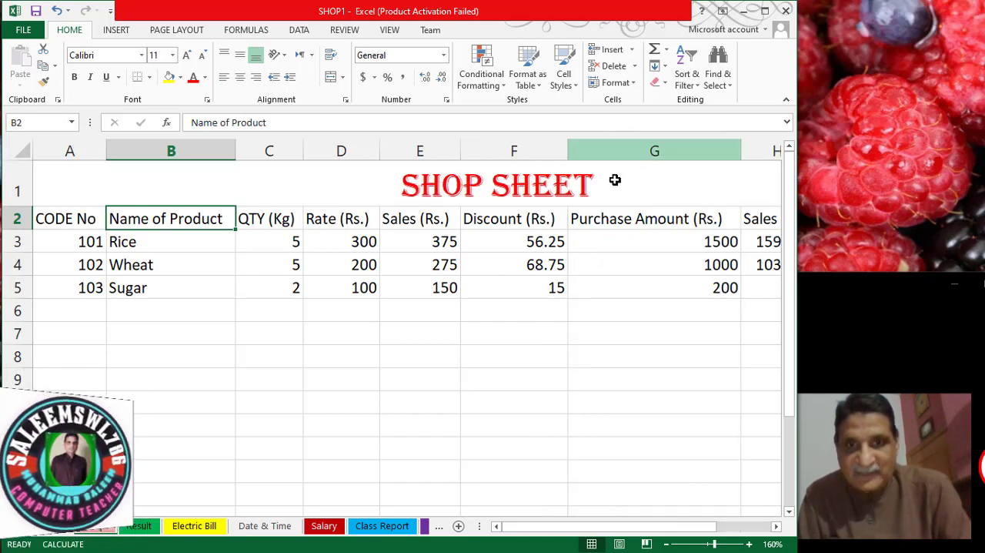
# - Turn on text wrapping for the CODE No heading in cell A2
pyautogui.click(58, 218)
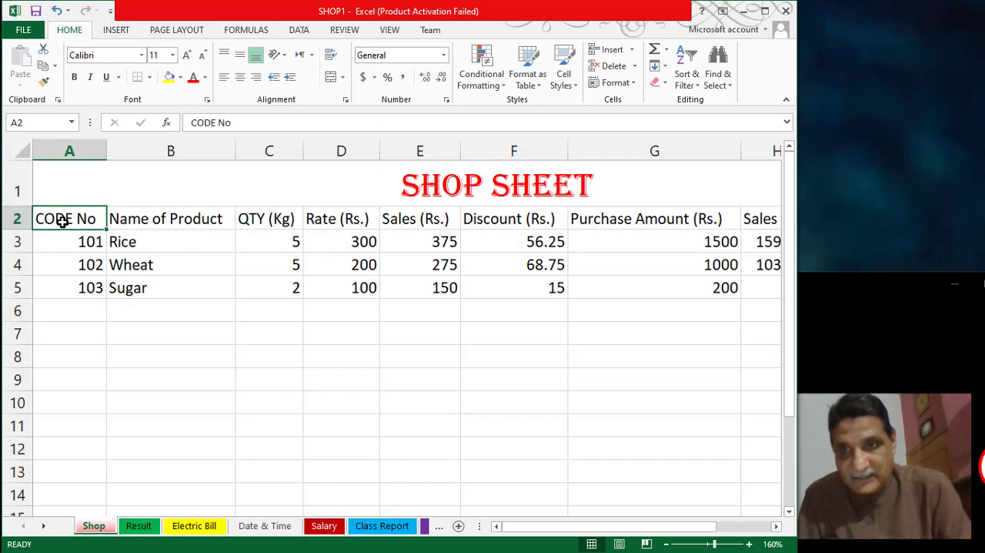
pyautogui.click(333, 55)
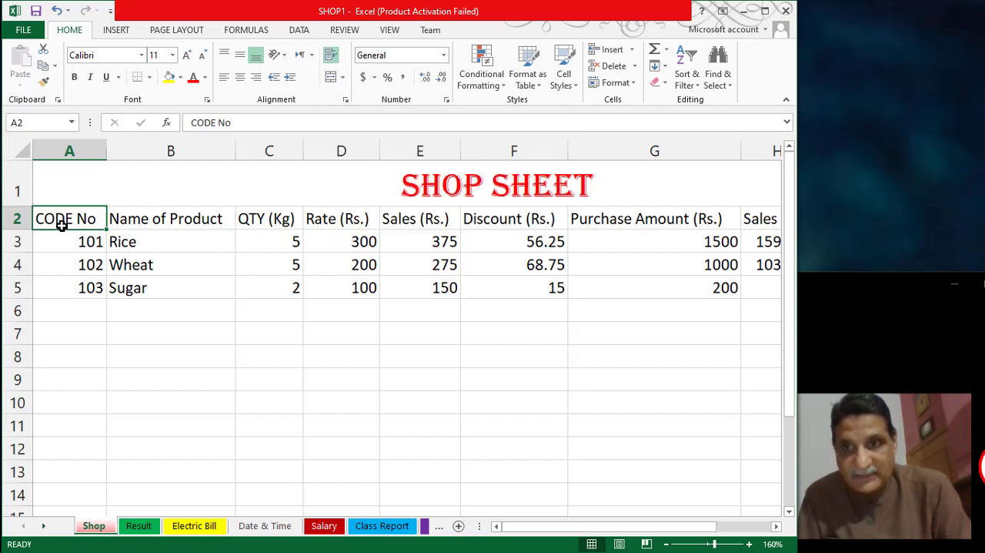
# - Turn on text wrapping for all the column headings in cells A2 to I2, from CODE No to Profit & Loss (Rs.)
pyautogui.hotkey('shift', 'Right')
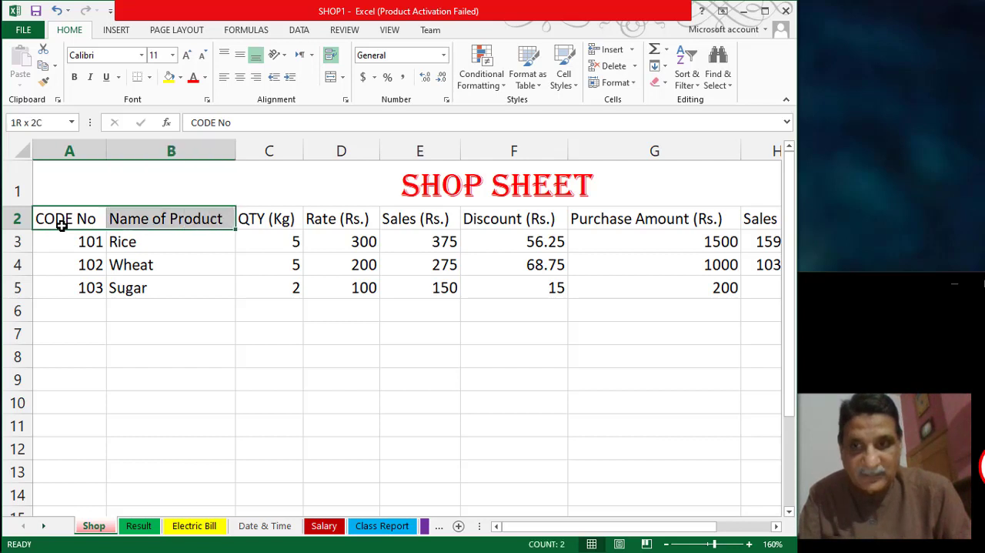
pyautogui.hotkey('shift', 'Right')
pyautogui.hotkey('shift', 'Right')
pyautogui.hotkey('shift', 'Right')
pyautogui.hotkey('shift', 'Right')
pyautogui.hotkey('shift', 'Right')
pyautogui.hotkey('shift', 'Right')
pyautogui.hotkey('shift', 'Right')
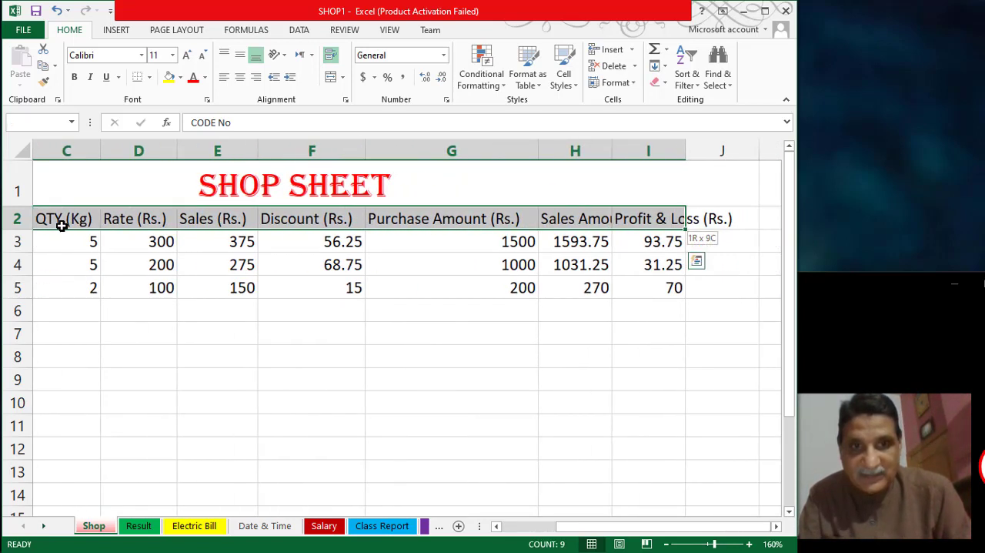
pyautogui.hotkey('shift', 'Right')
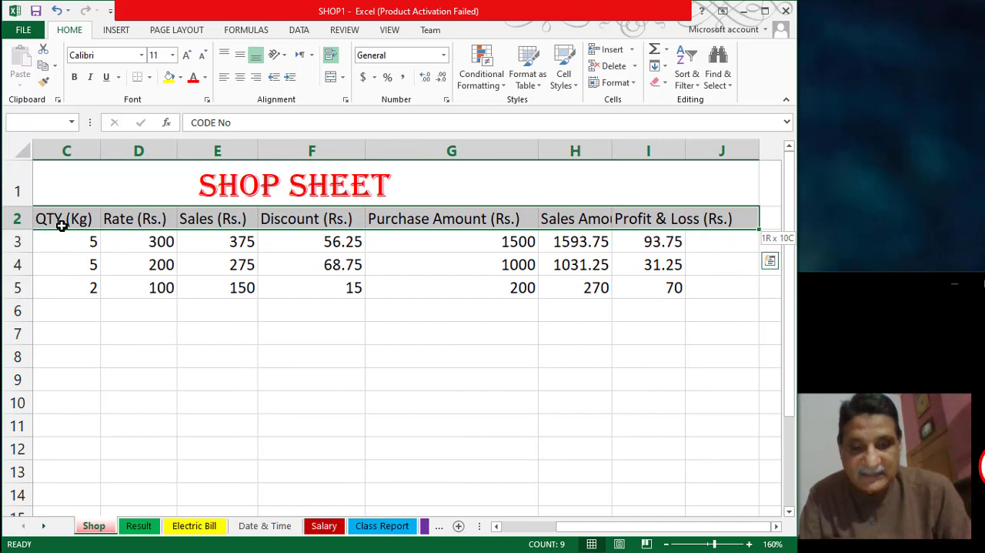
pyautogui.hotkey('shift', 'Left')
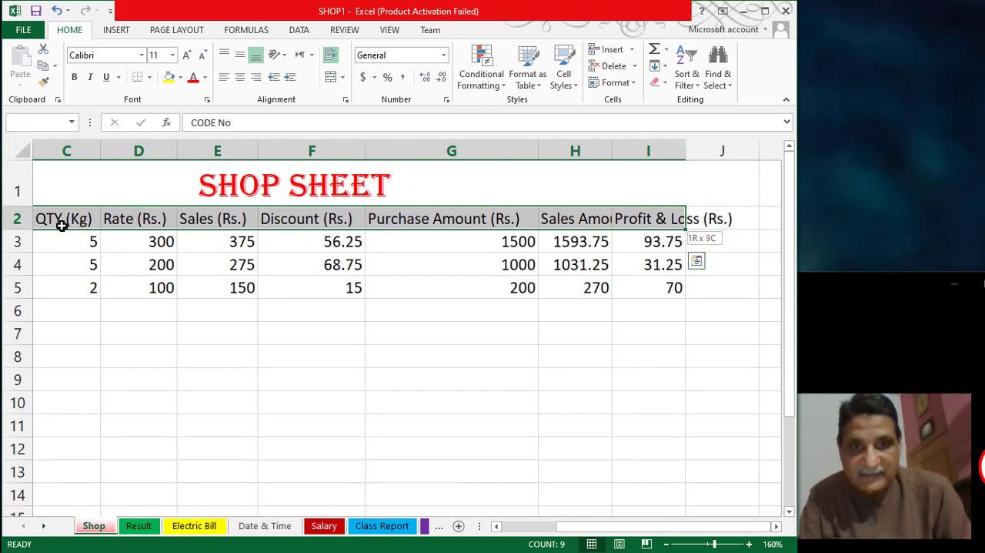
pyautogui.moveTo(62, 225); pyautogui.dragTo(61, 225)
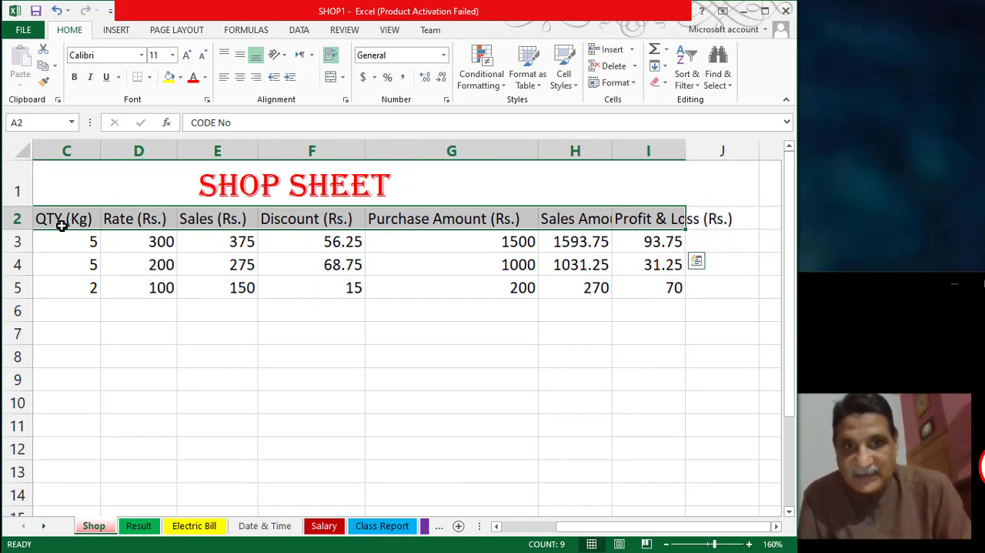
pyautogui.click(333, 62)
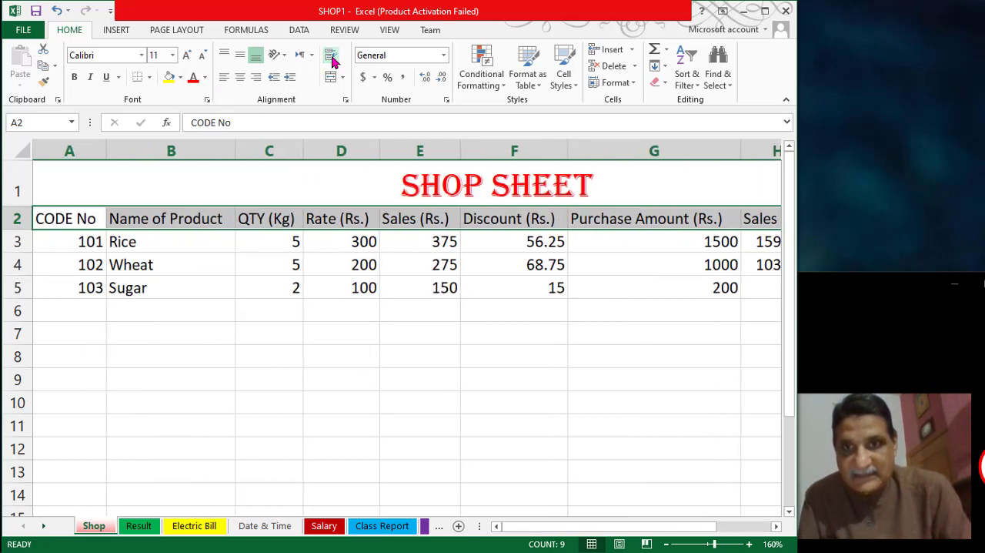
pyautogui.click(332, 60)
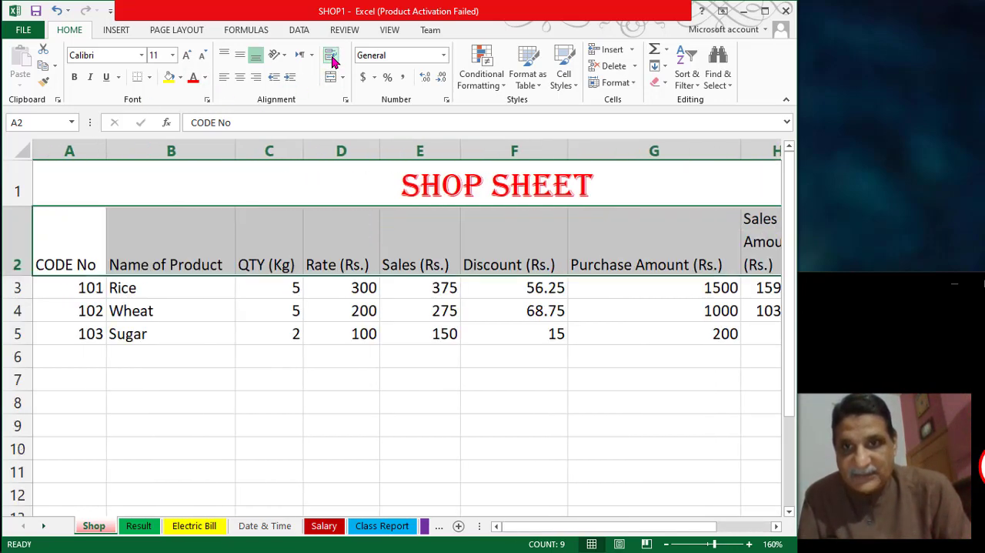
# - Narrow columns A and B so the CODE No and Name of Product headings each wrap onto two lines
pyautogui.click(68, 255)
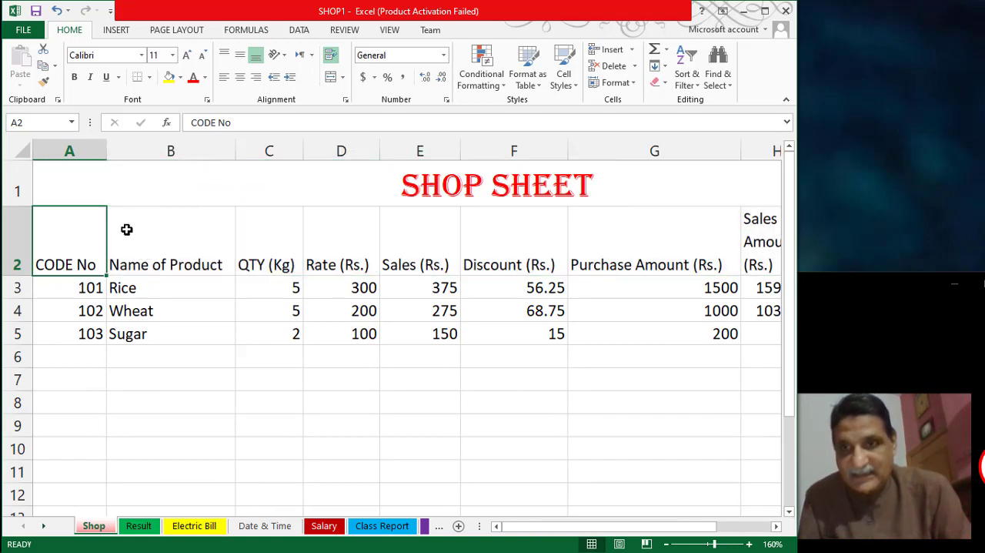
pyautogui.moveTo(106, 154); pyautogui.dragTo(75, 162)
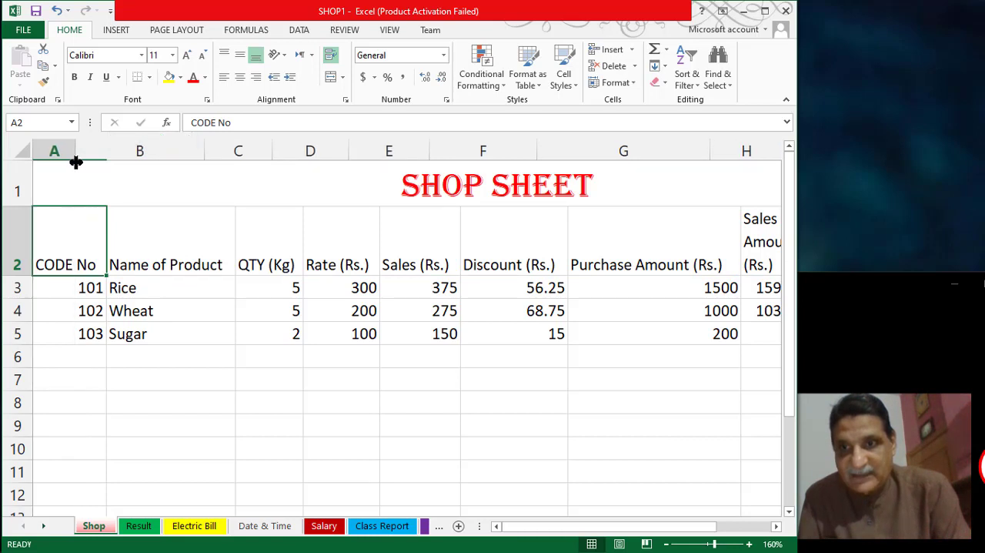
pyautogui.click(123, 249)
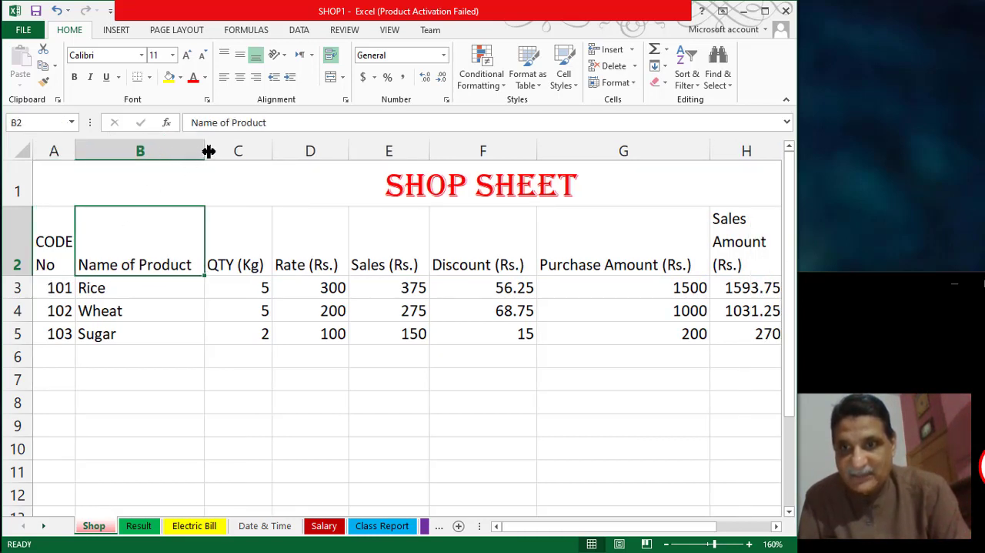
pyautogui.moveTo(204, 153); pyautogui.dragTo(143, 161)
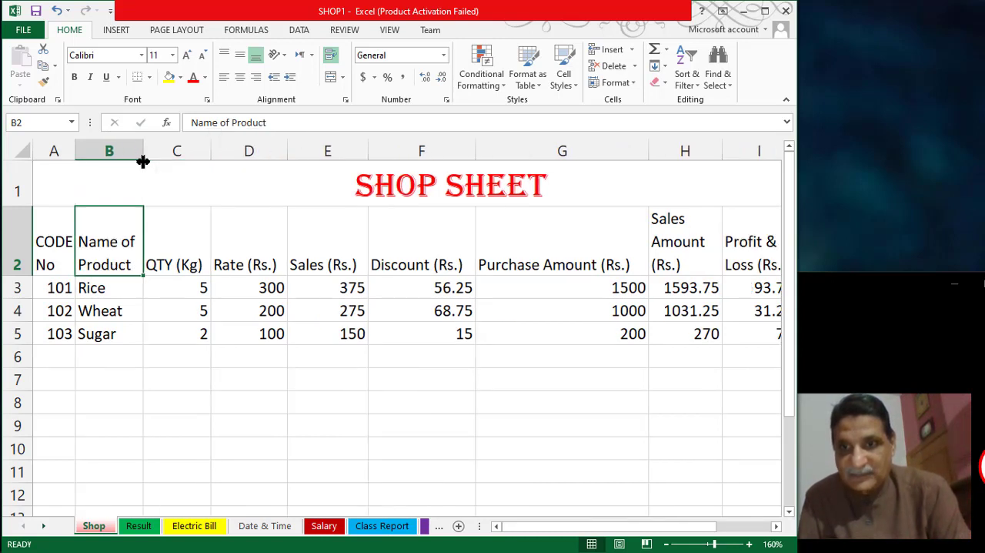
# - Narrow column G so the Purchase Amount (Rs.) heading wraps onto two lines
pyautogui.click(182, 250)
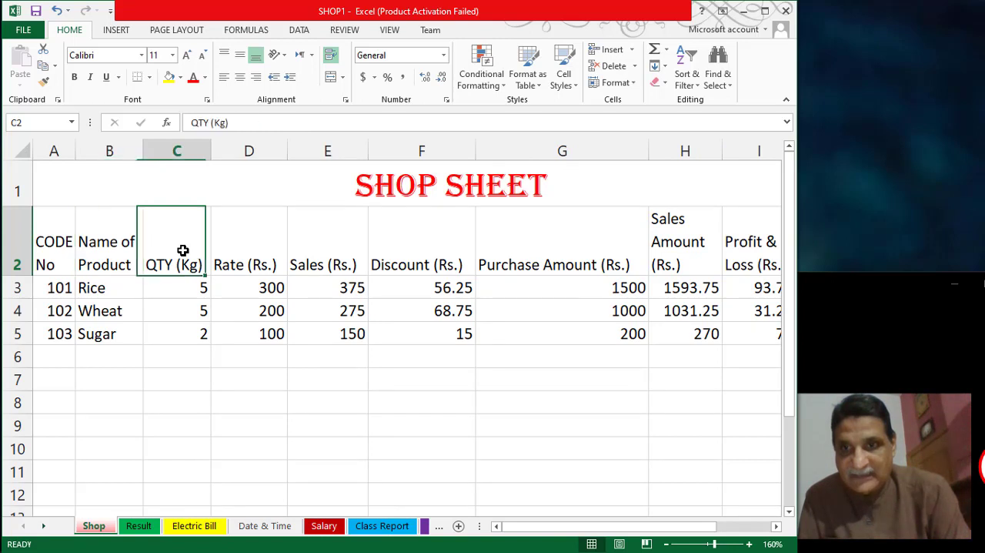
pyautogui.click(269, 258)
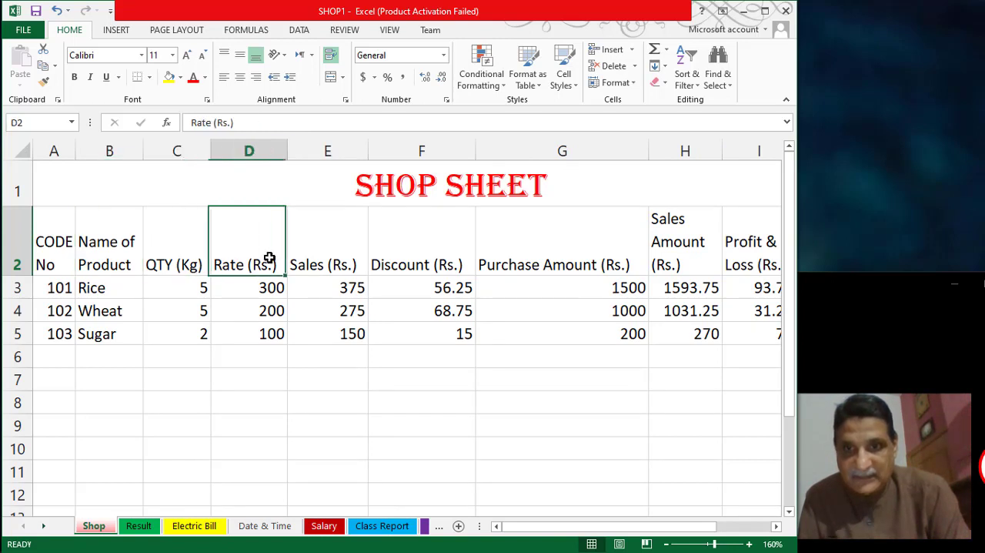
pyautogui.click(512, 257)
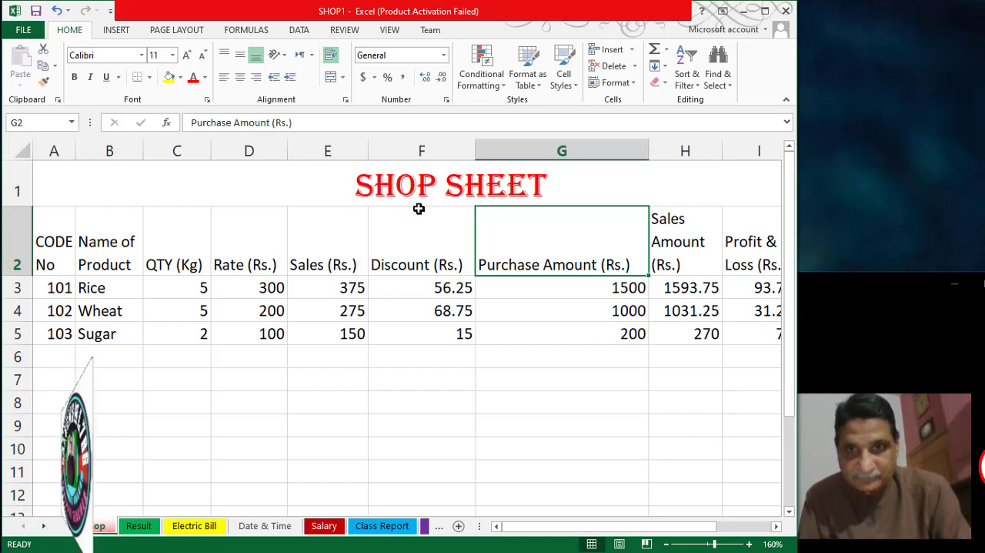
pyautogui.click(646, 152)
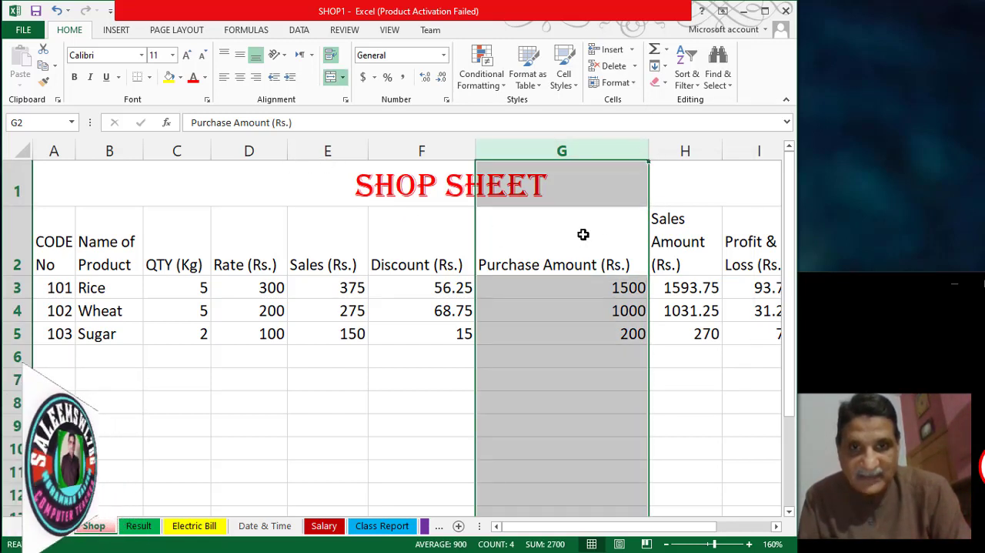
pyautogui.click(608, 208)
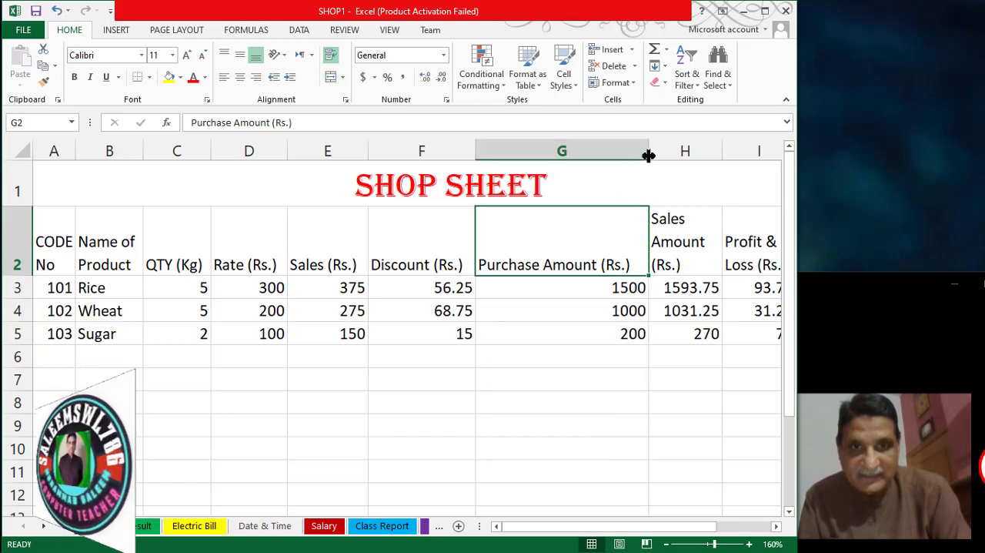
pyautogui.moveTo(648, 156); pyautogui.dragTo(578, 177)
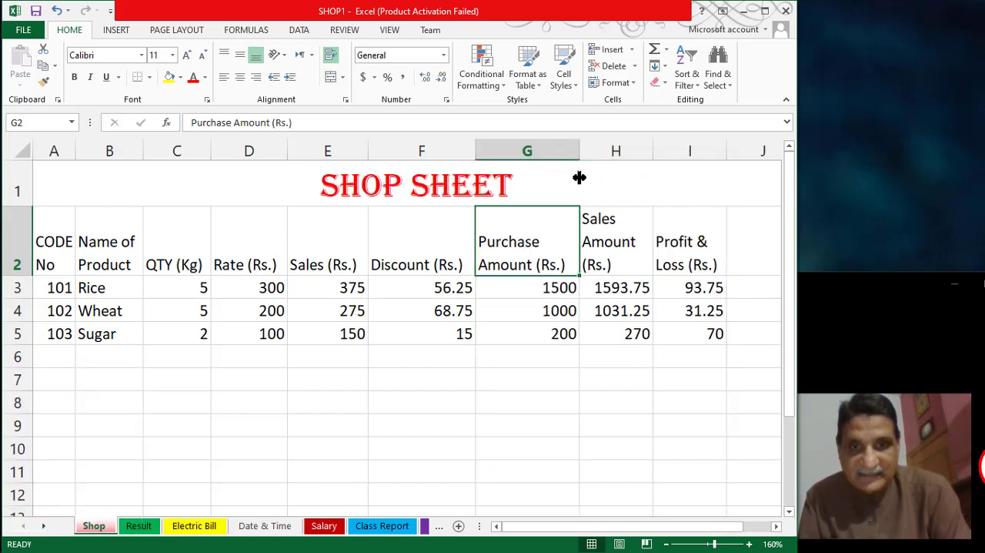
pyautogui.click(579, 177)
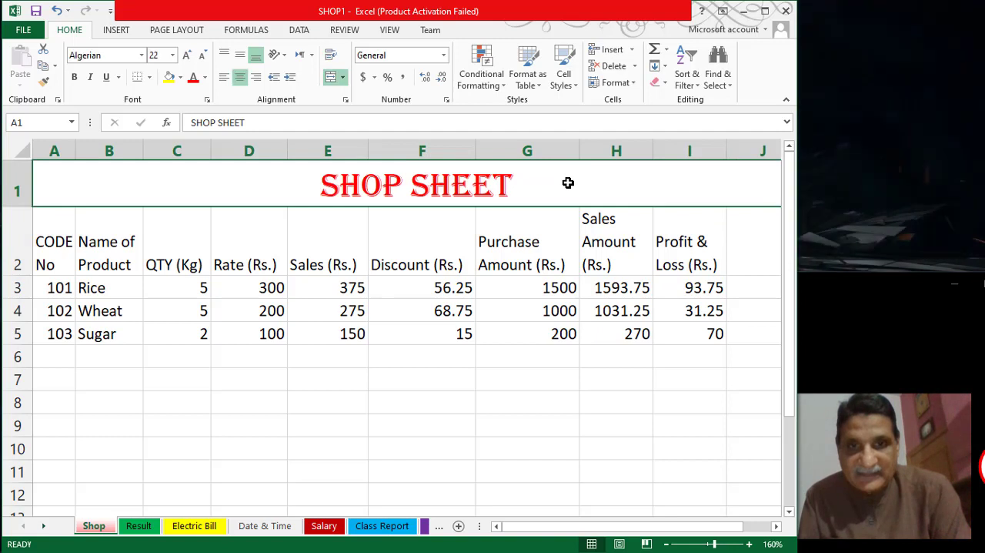
pyautogui.click(616, 243)
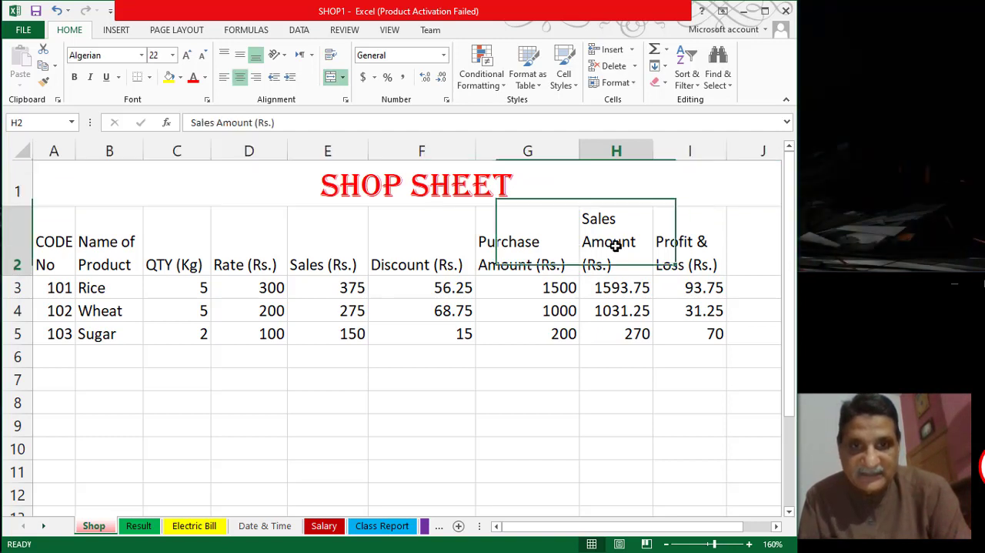
pyautogui.click(682, 248)
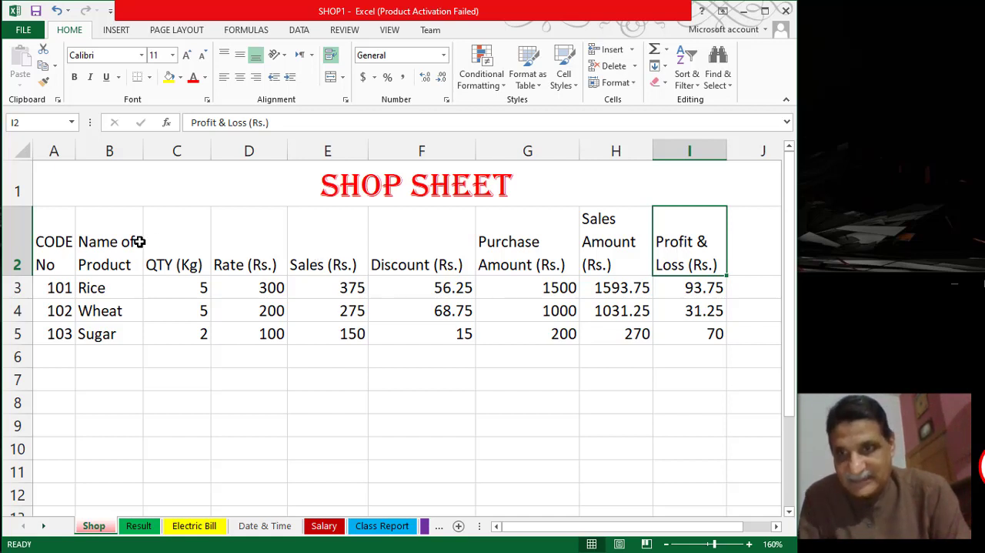
# - Center the column headings in A2 to I2 both vertically and horizontally and make them bold
pyautogui.click(54, 240)
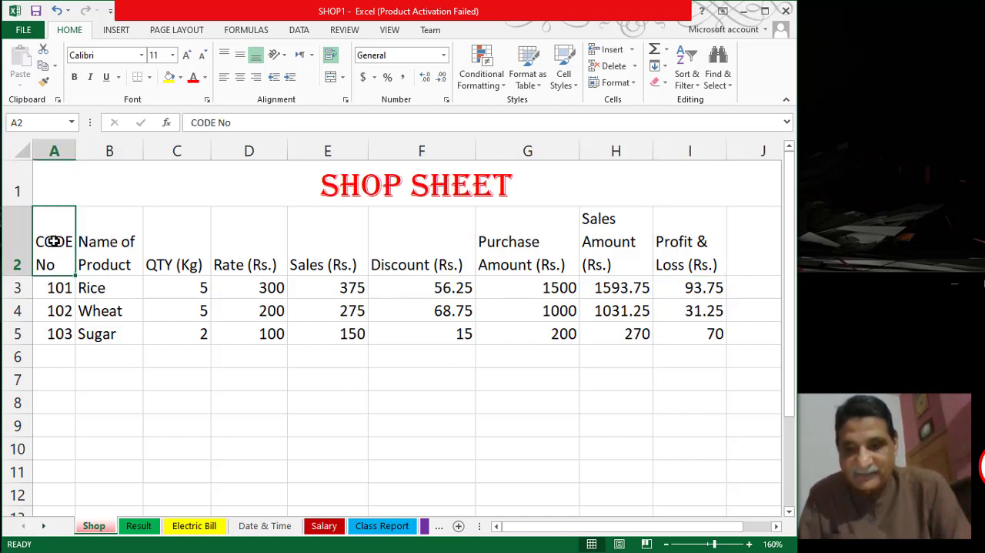
pyautogui.hotkey('shift', 'Right')
pyautogui.hotkey('shift', 'Right')
pyautogui.hotkey('shift', 'Right')
pyautogui.hotkey('shift', 'Right')
pyautogui.hotkey('shift', 'Right')
pyautogui.hotkey('shift', 'Right')
pyautogui.hotkey('shift', 'Right')
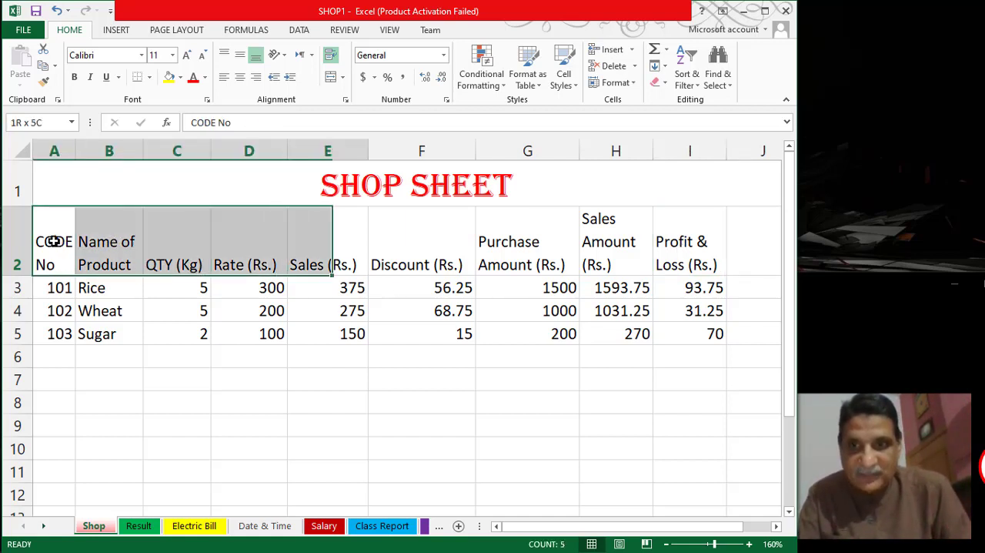
pyautogui.hotkey('shift', 'Right')
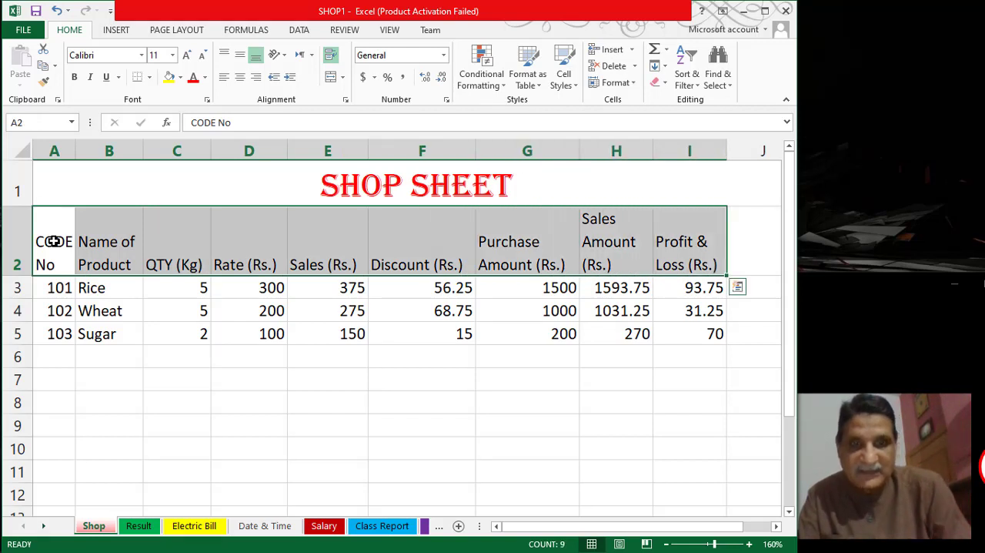
pyautogui.click(239, 59)
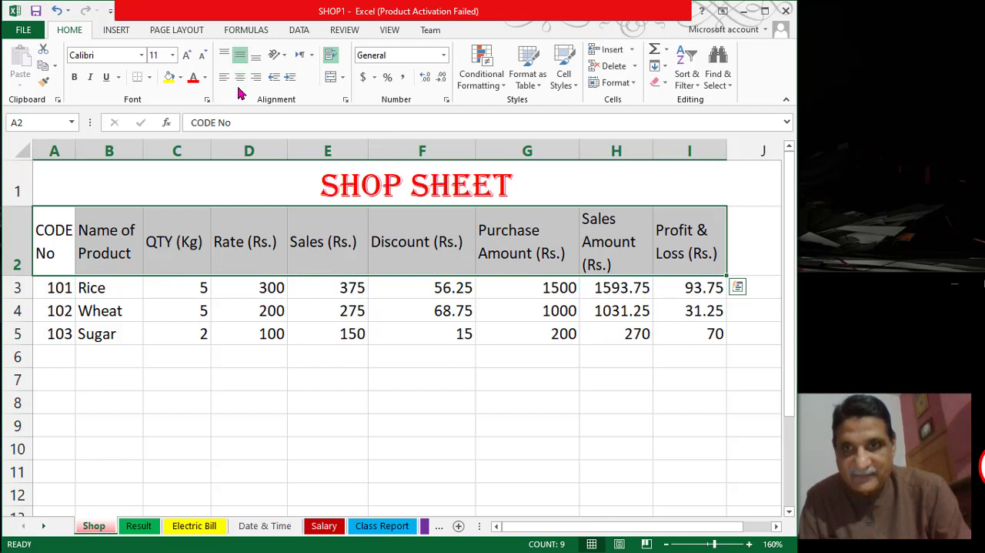
pyautogui.click(239, 79)
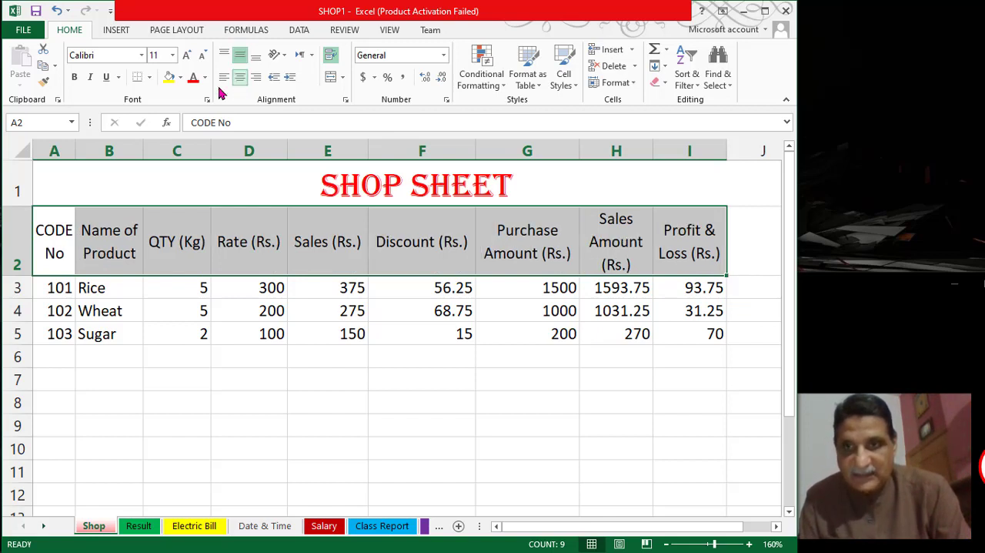
pyautogui.click(71, 80)
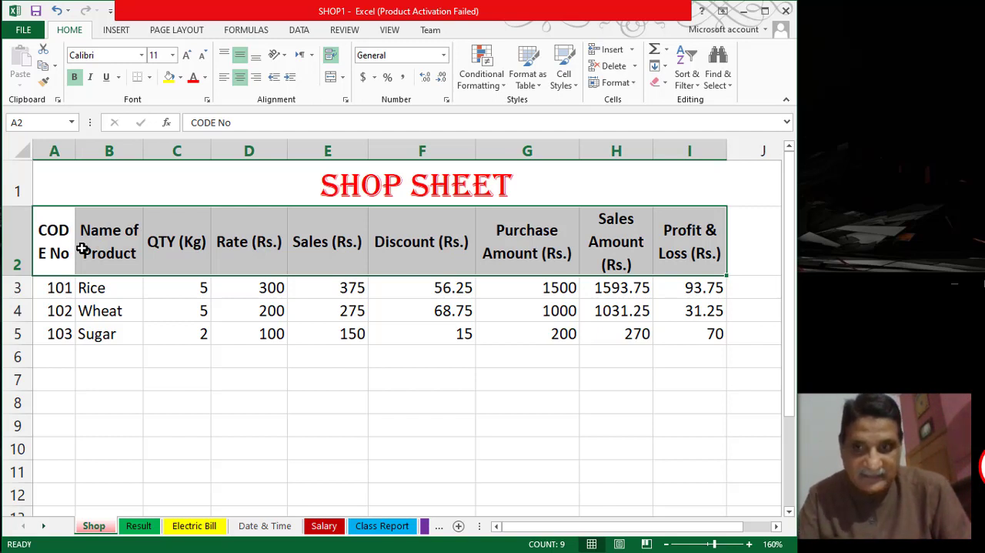
# - Apply All Borders to the table range A2 to I7, including the two empty rows below Sugar
pyautogui.hotkey('shift', 'Down')
pyautogui.hotkey('shift', 'Down')
pyautogui.hotkey('shift', 'Down')
pyautogui.hotkey('shift', 'Down')
pyautogui.hotkey('shift', 'Down')
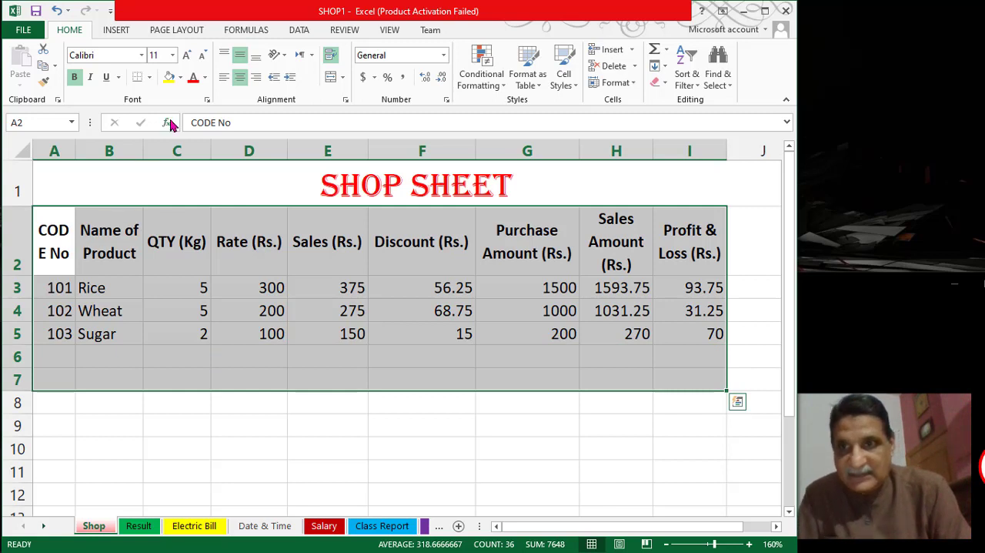
pyautogui.click(150, 78)
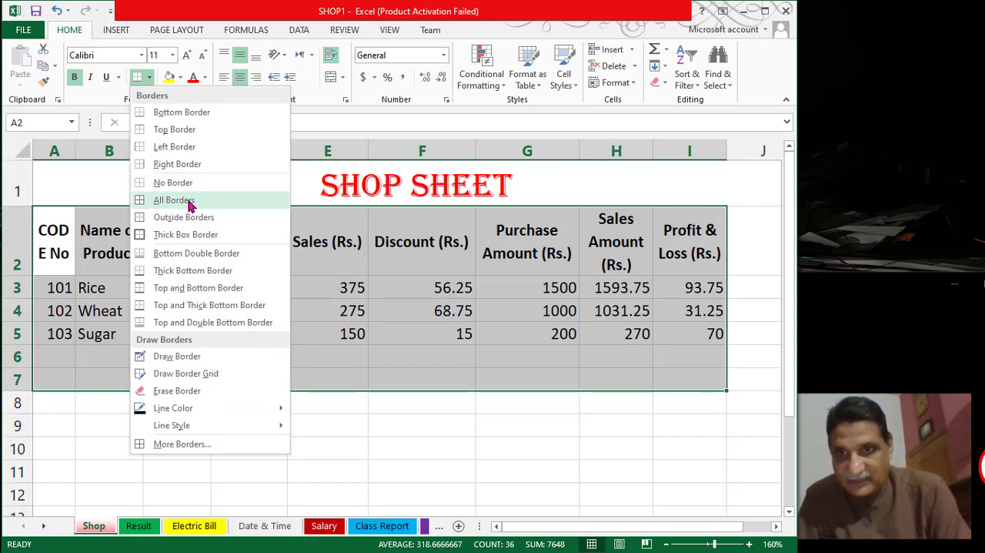
pyautogui.click(189, 202)
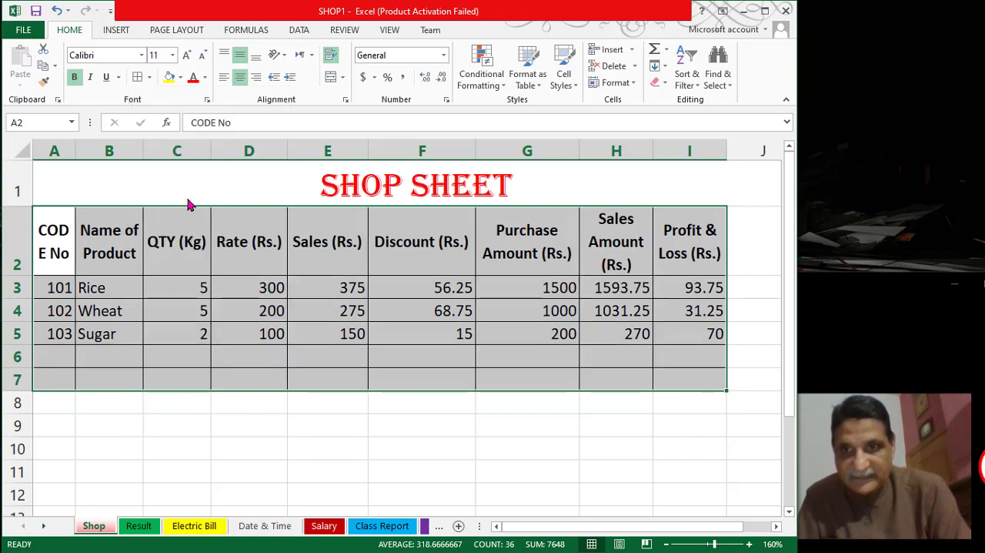
pyautogui.click(187, 248)
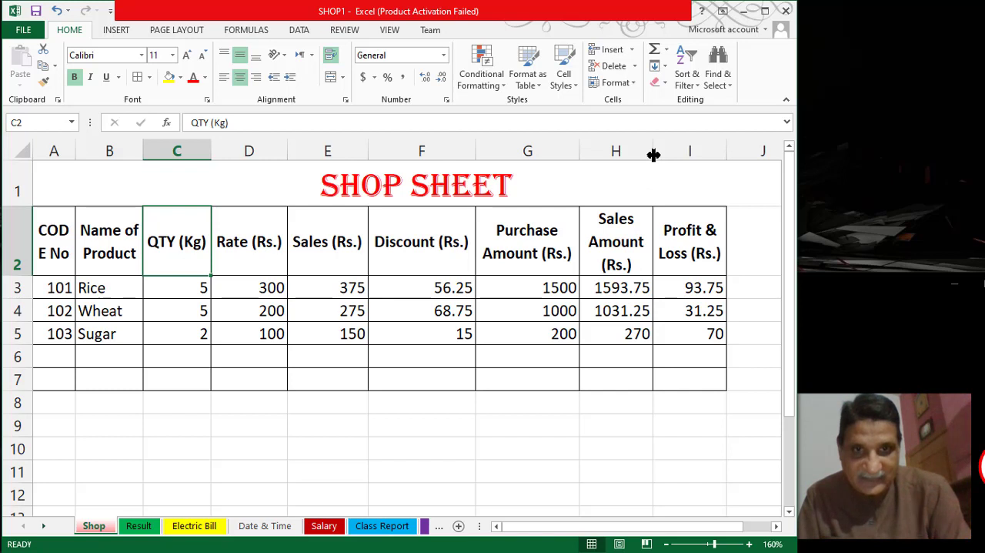
# - Widen column H so Sales Amount (Rs.) fits on two lines, and column A so the word CODE stays unbroken
pyautogui.moveTo(654, 155); pyautogui.dragTo(681, 161)
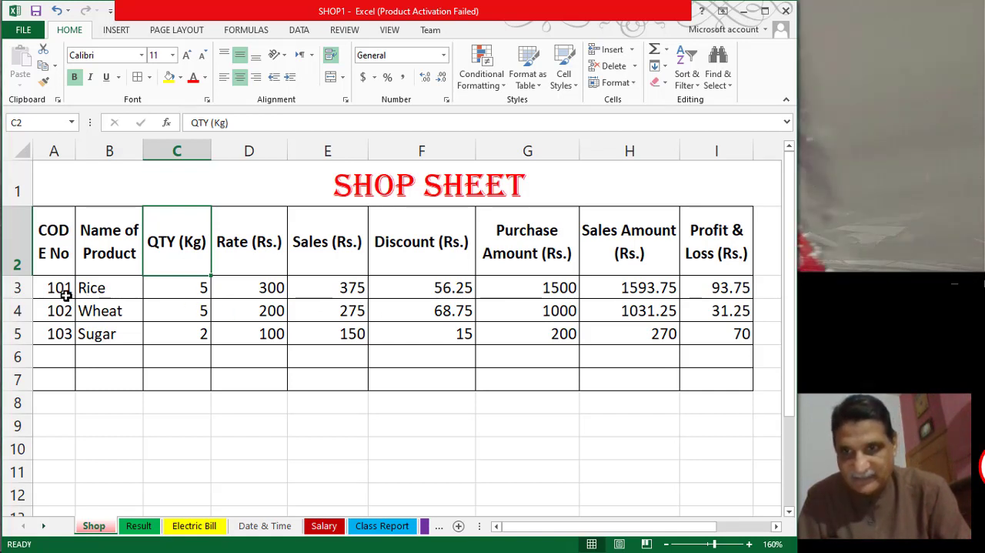
pyautogui.click(54, 235)
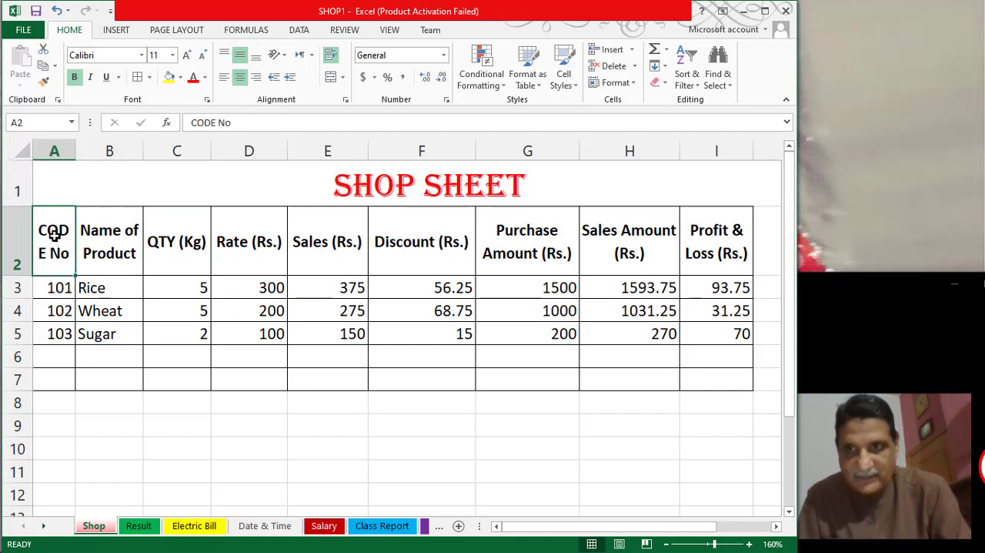
pyautogui.moveTo(76, 152); pyautogui.dragTo(85, 154)
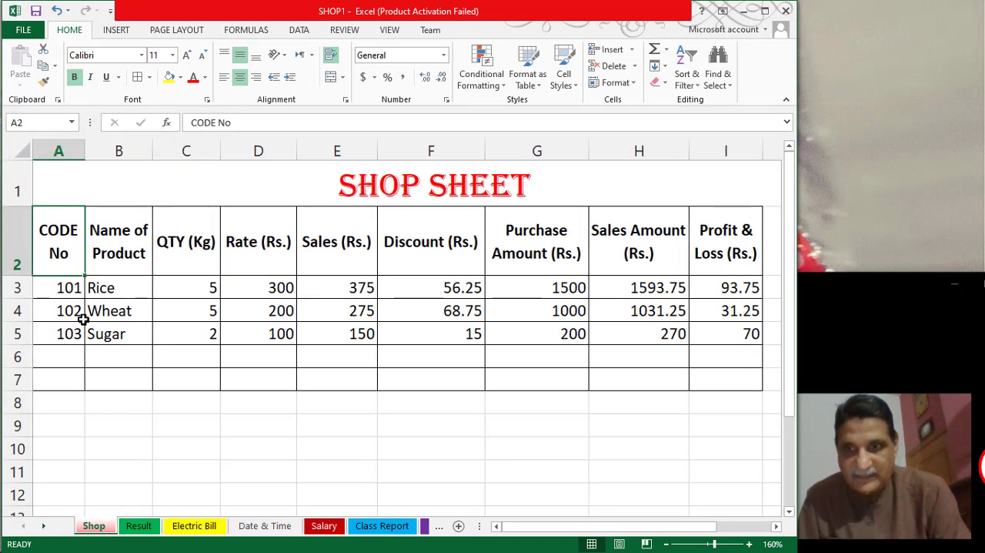
pyautogui.click(63, 292)
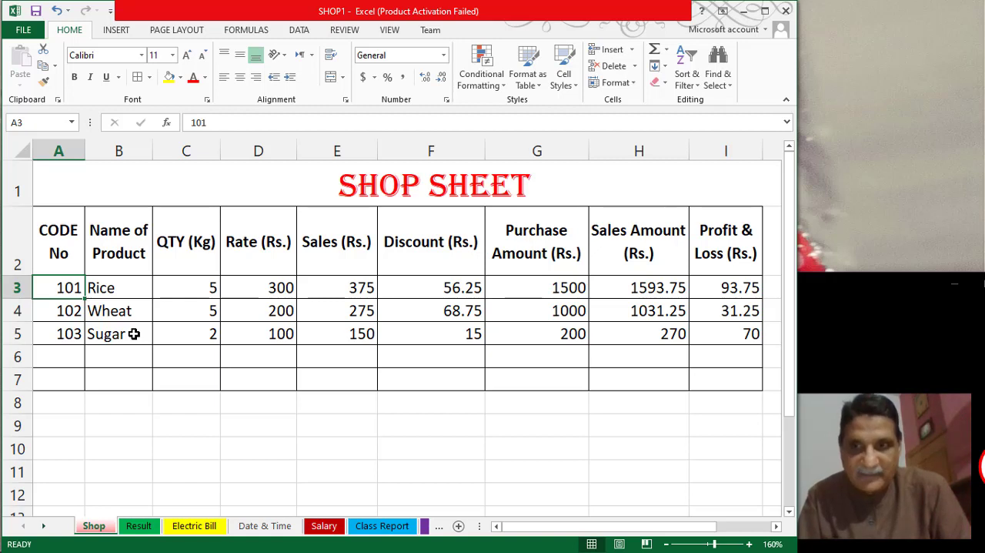
pyautogui.press('Right')
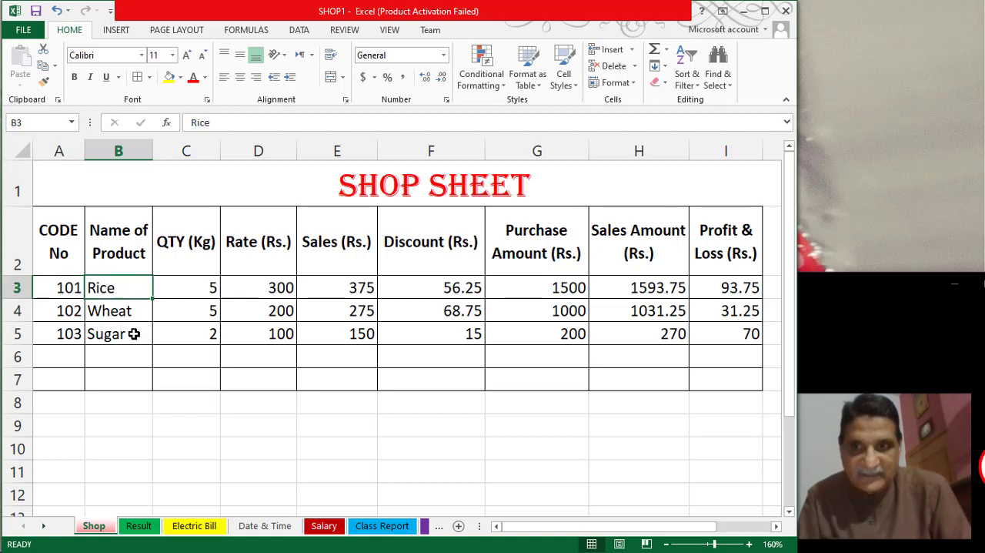
# - Review the Rice row's quantity, rate and sales entries, and examine how the discount formula in F3 is built
pyautogui.press('Right')
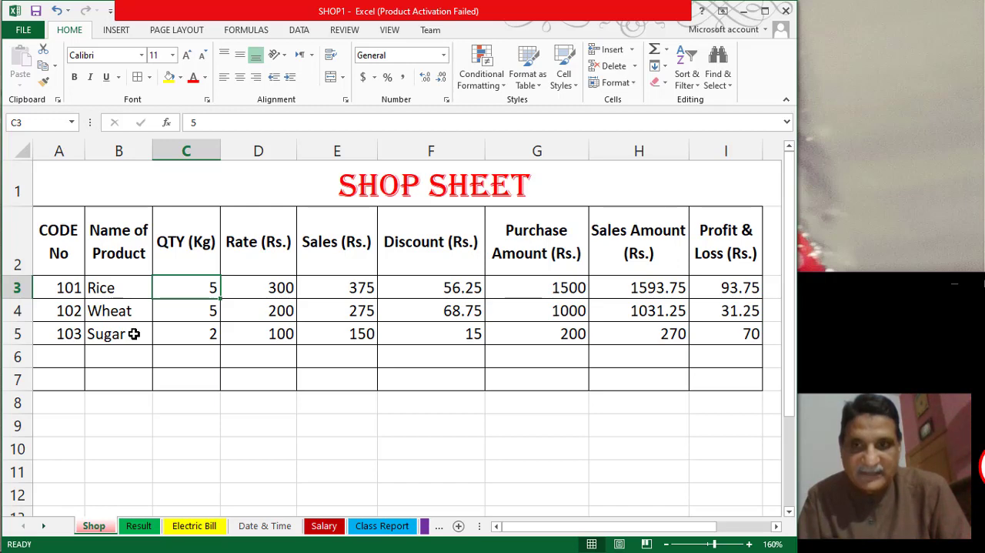
pyautogui.press('Right')
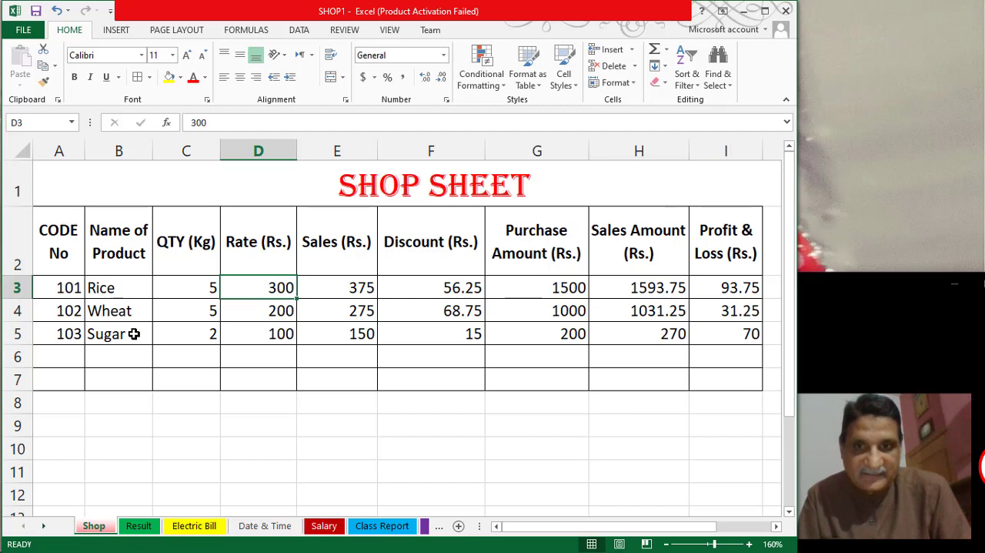
pyautogui.press('Right')
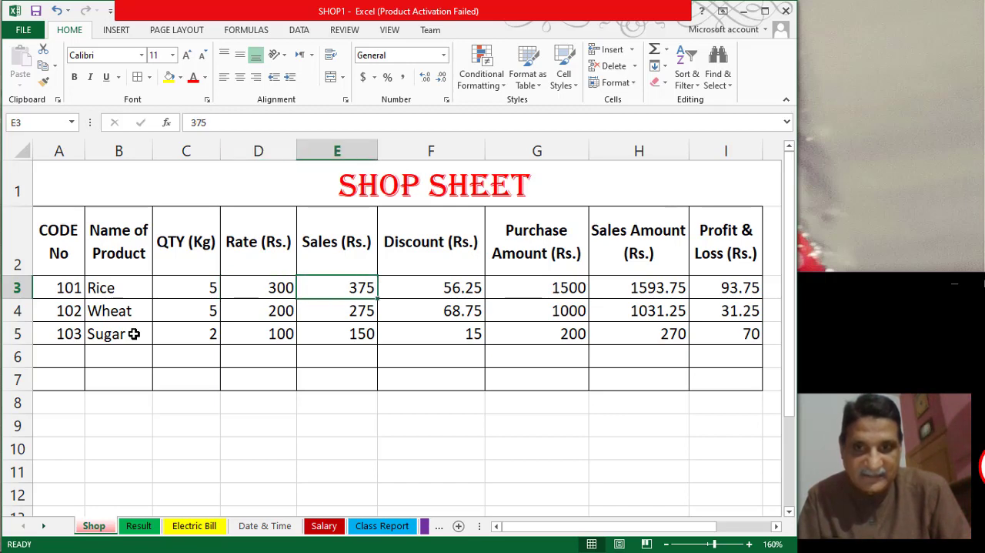
pyautogui.press('Right')
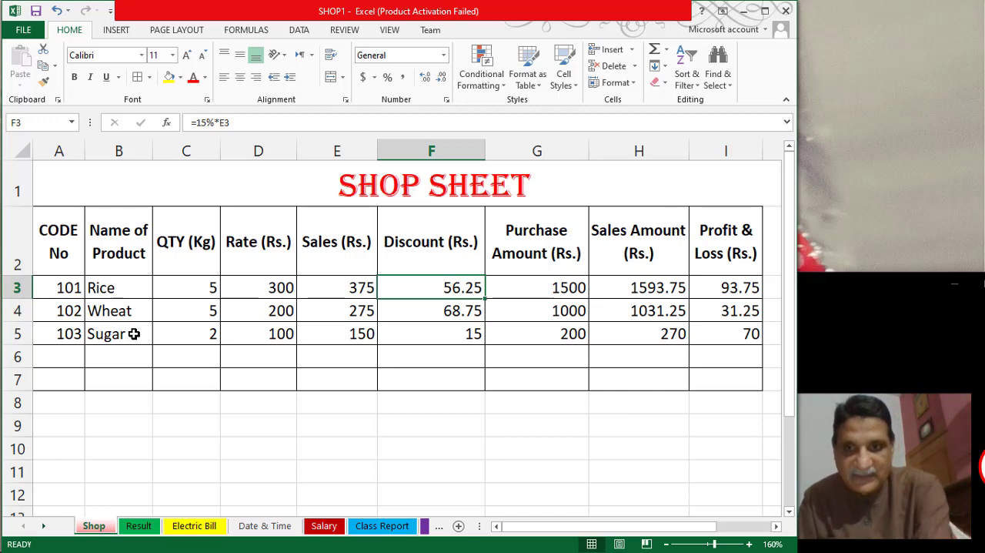
pyautogui.press('F2')
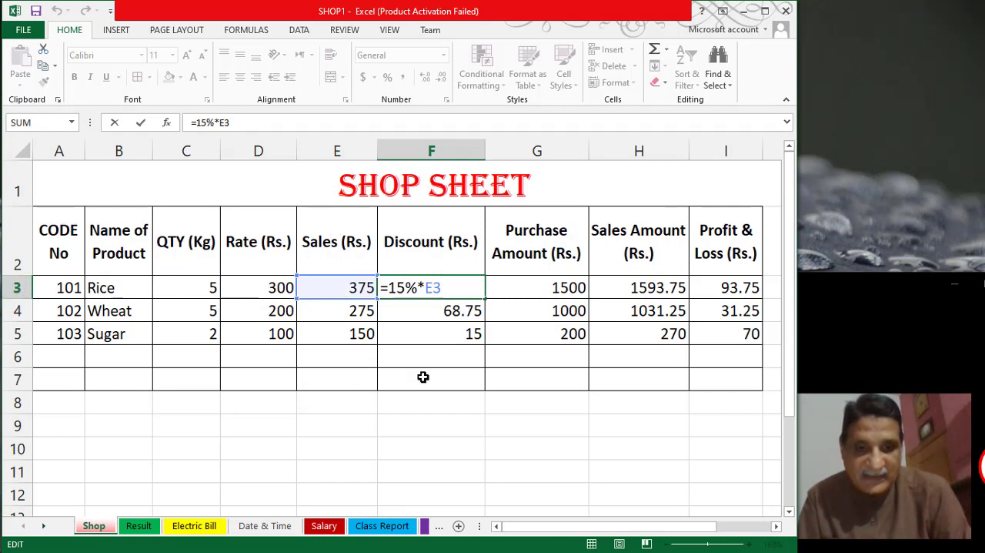
pyautogui.press('Return')
pyautogui.keyDown('ctrl'); pyautogui.scroll(4, 423, 376); pyautogui.keyUp('ctrl')
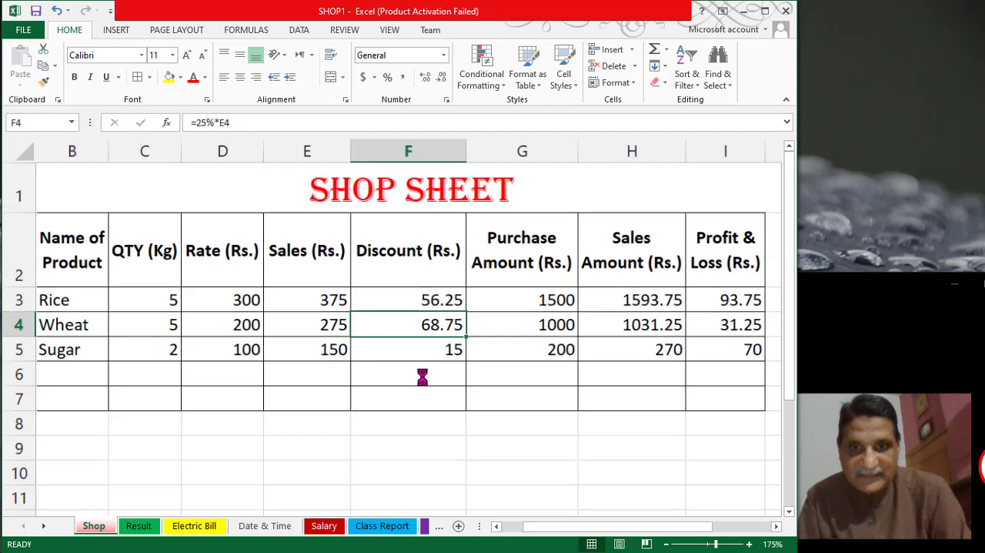
pyautogui.keyDown('ctrl'); pyautogui.scroll(1, 424, 376); pyautogui.keyUp('ctrl')
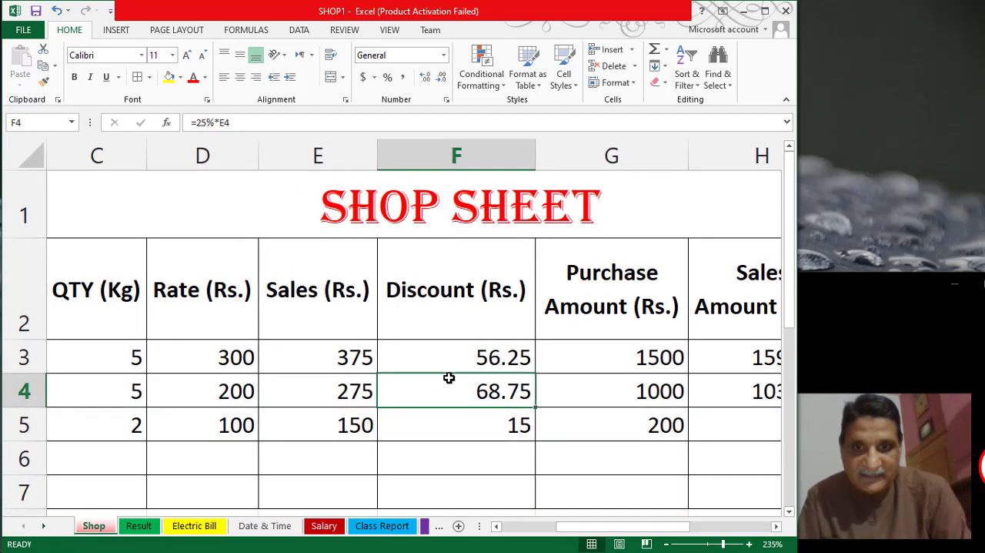
pyautogui.click(479, 357)
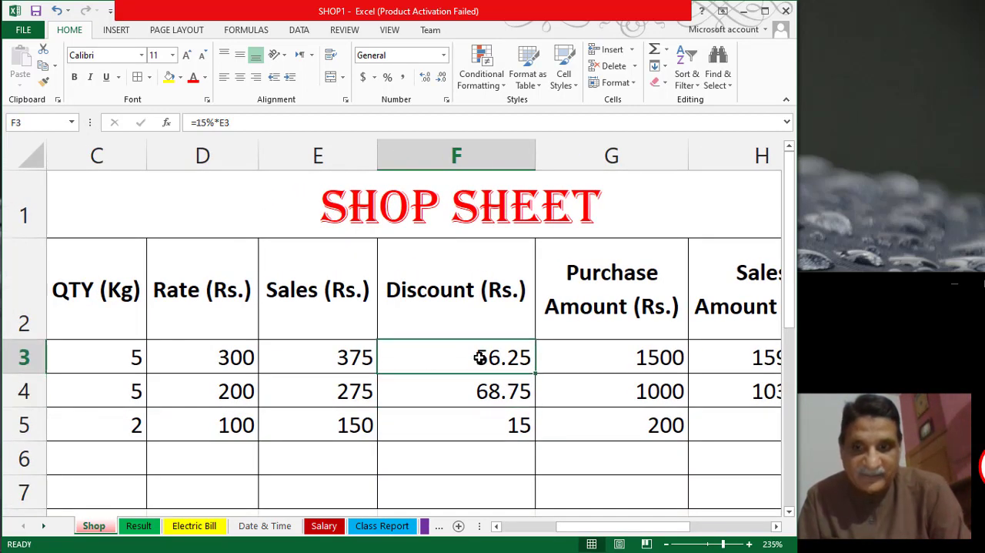
pyautogui.doubleClick(479, 357)
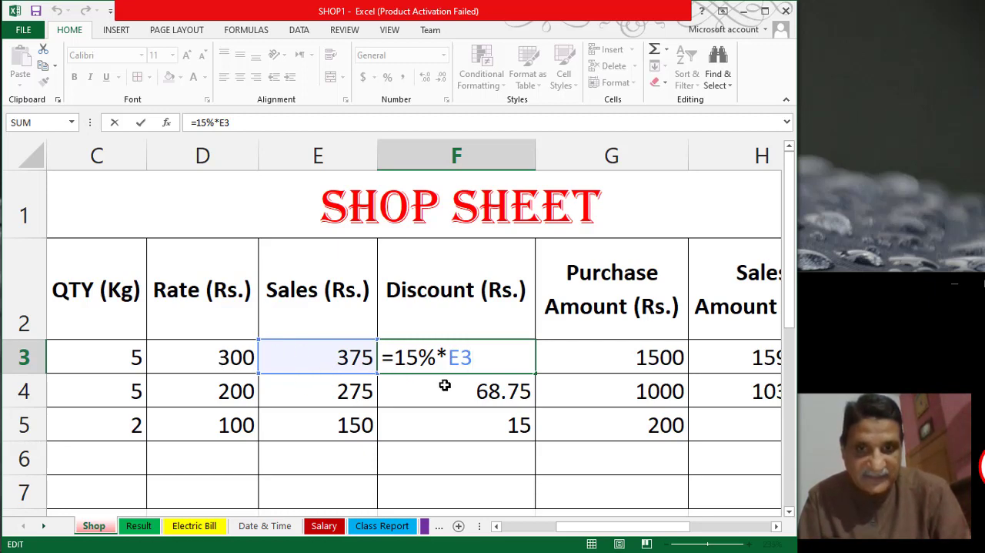
pyautogui.press('Return')
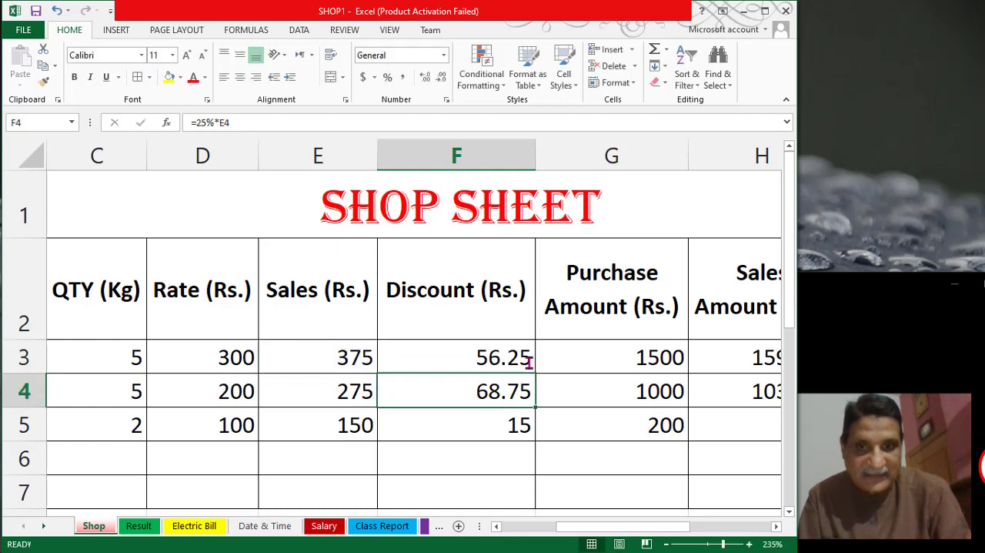
# - Narrow column F so the Discount (Rs.) heading wraps onto two lines
pyautogui.click(483, 354)
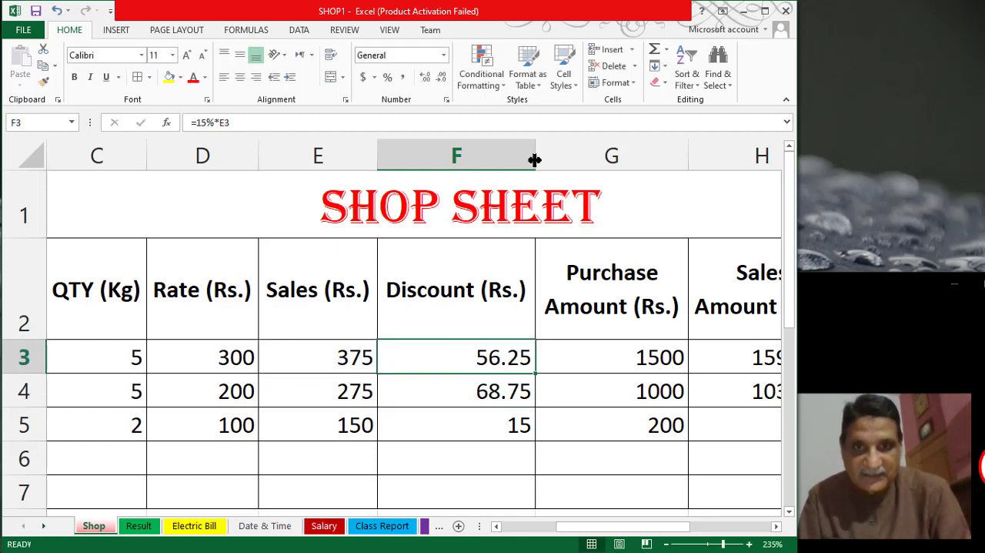
pyautogui.moveTo(535, 160); pyautogui.dragTo(476, 168)
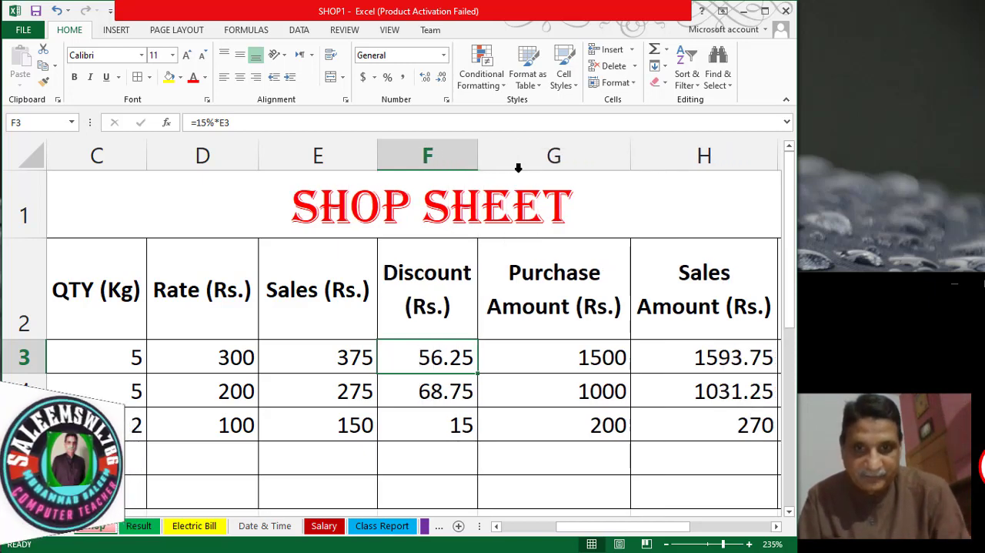
# - Examine the Purchase Amount formula in G3 together with the Rice quantity and rate cells it refers to
pyautogui.click(582, 285)
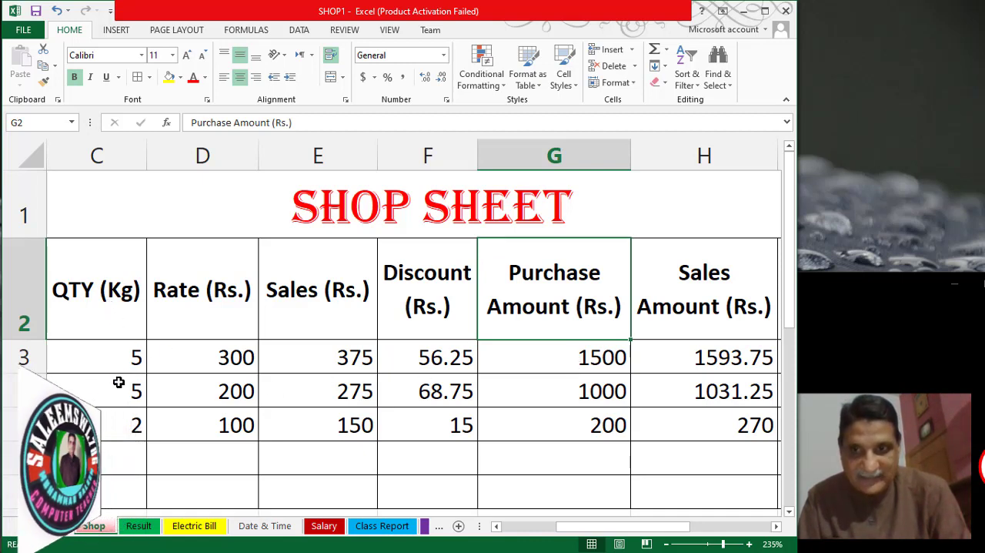
pyautogui.click(116, 359)
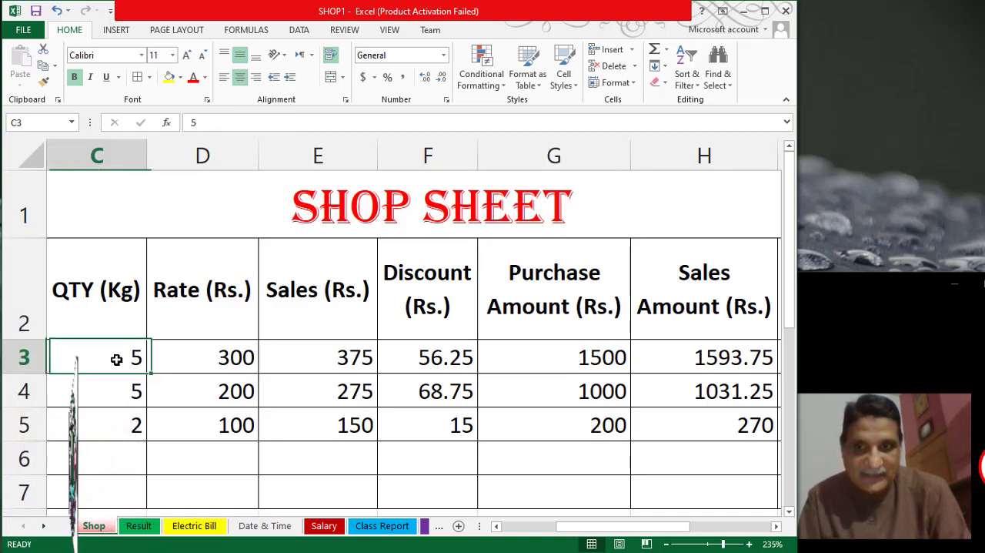
pyautogui.click(210, 364)
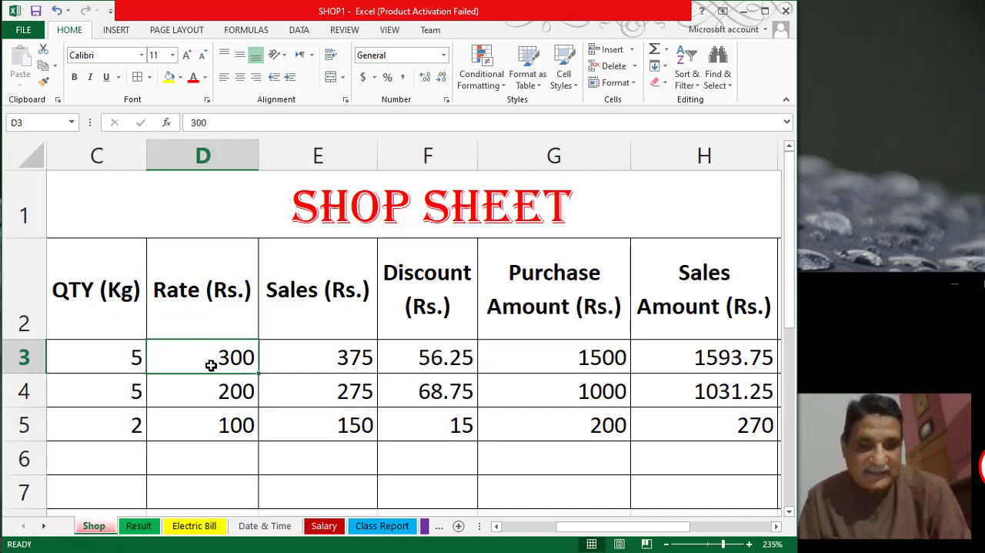
pyautogui.click(578, 360)
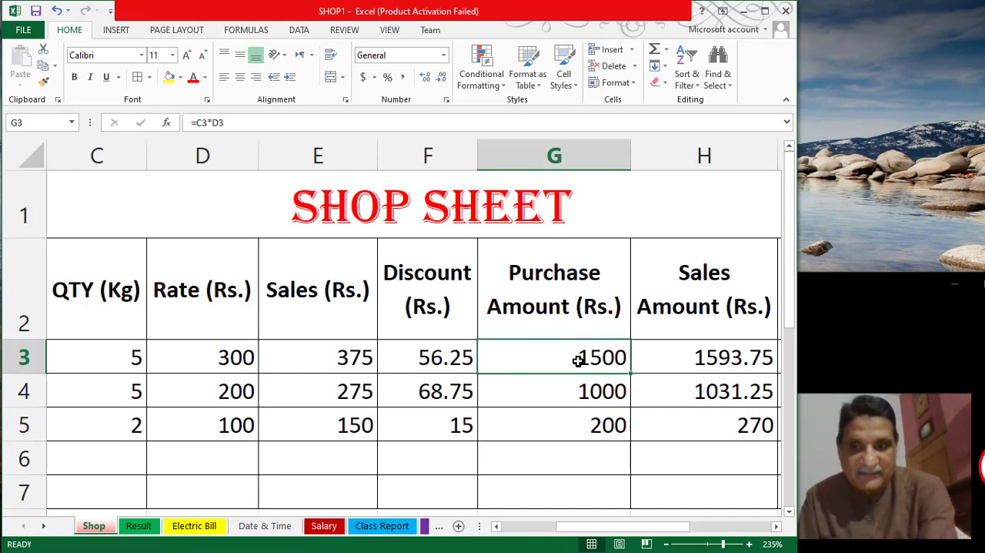
pyautogui.doubleClick(578, 360)
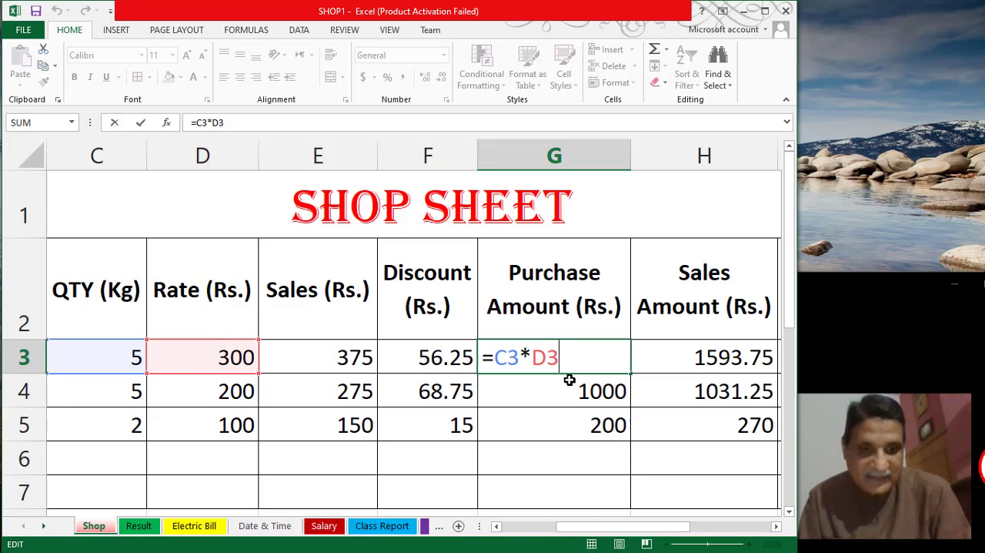
pyautogui.press('Return')
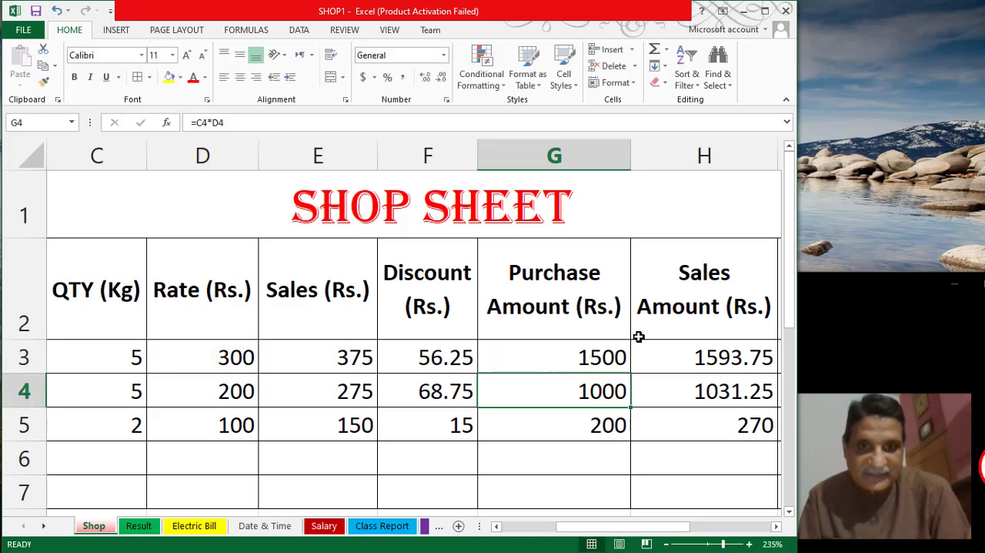
# - Examine the Sales Amount formula in H3 and the Rice row cells it refers to
pyautogui.click(682, 359)
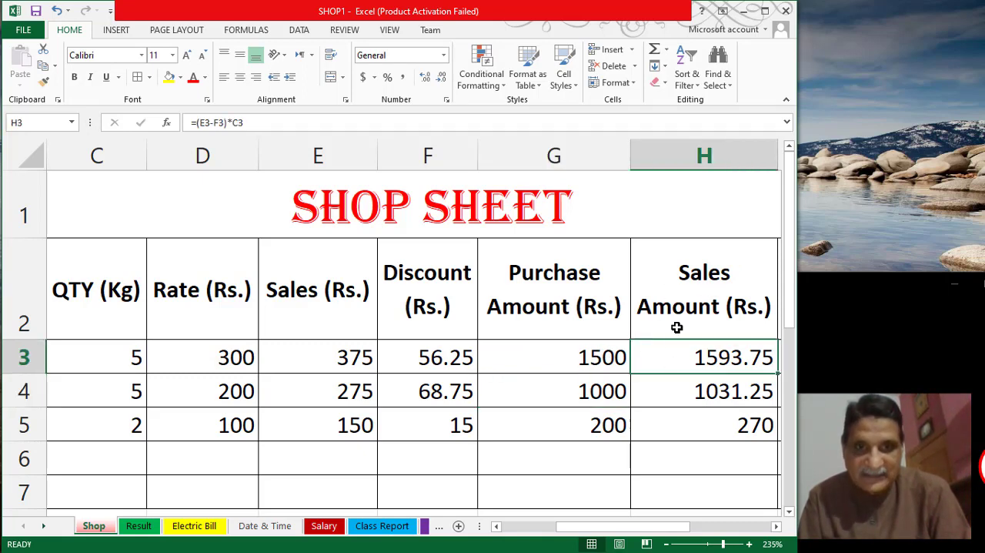
pyautogui.scroll(-4, 677, 327)
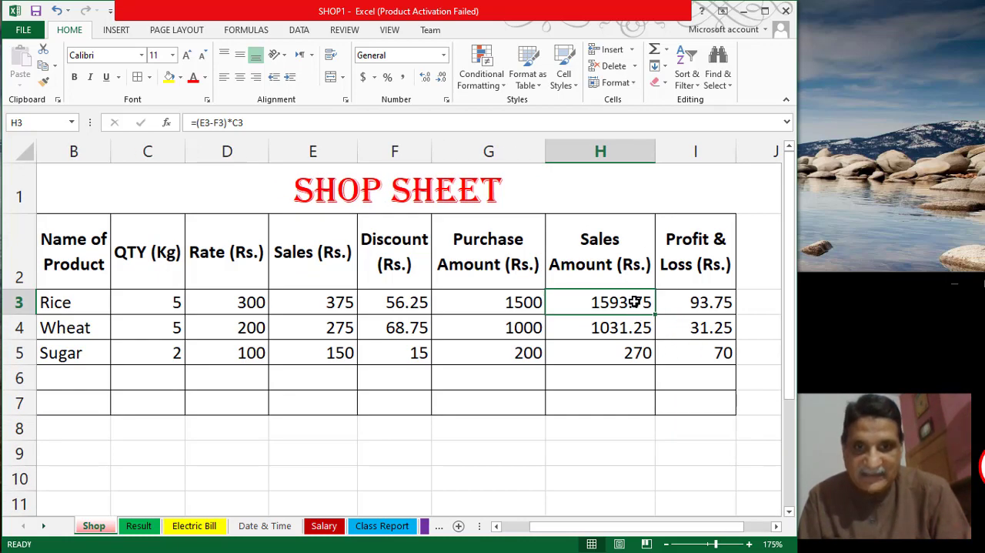
pyautogui.doubleClick(632, 302)
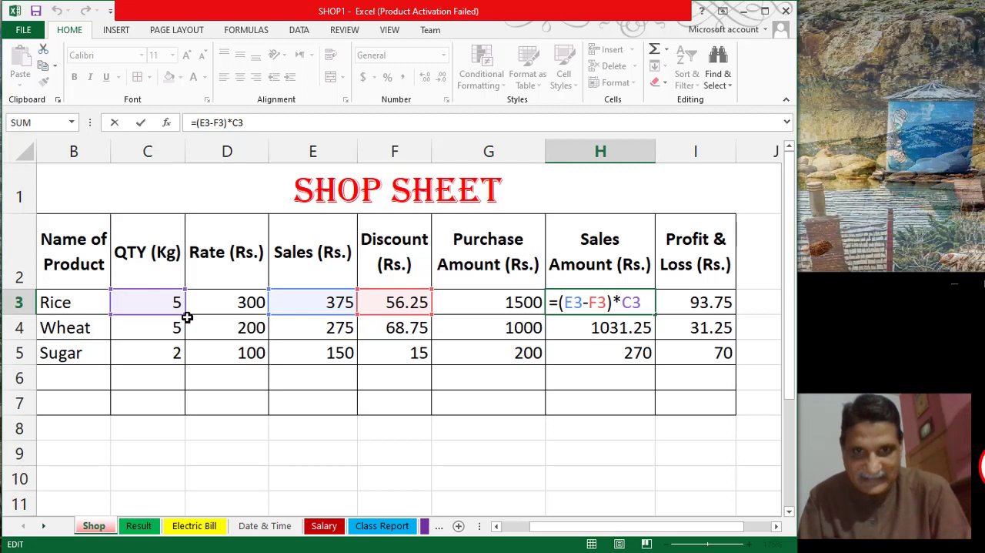
pyautogui.press('Return')
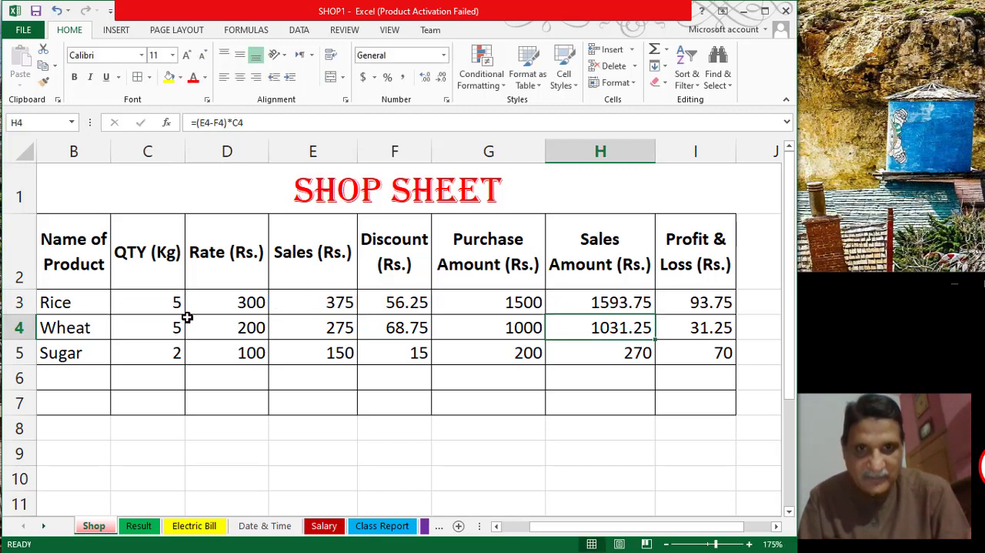
pyautogui.click(587, 302)
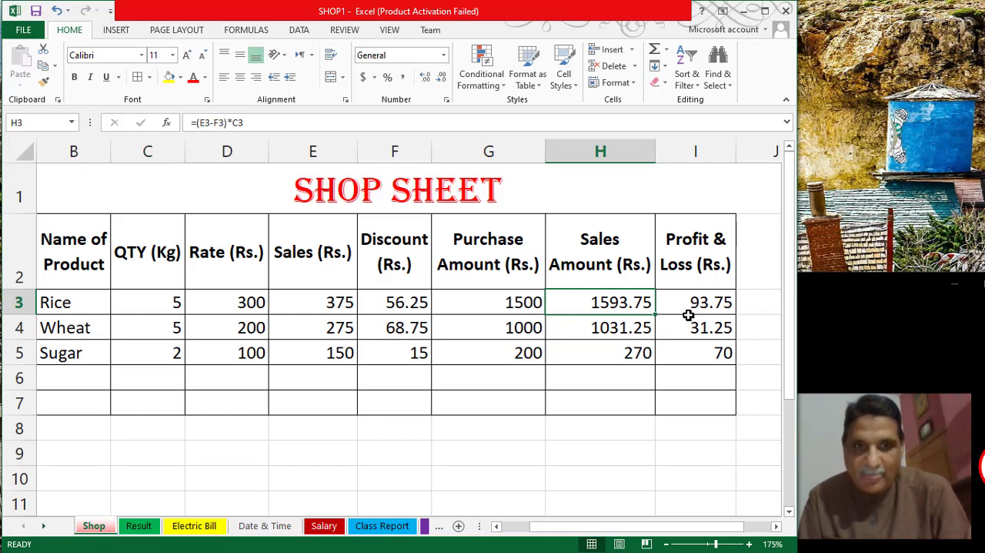
# - Compare the Profit & Loss formula in I3 with the Rice row's Purchase Amount and Sales Amount cells
pyautogui.click(699, 302)
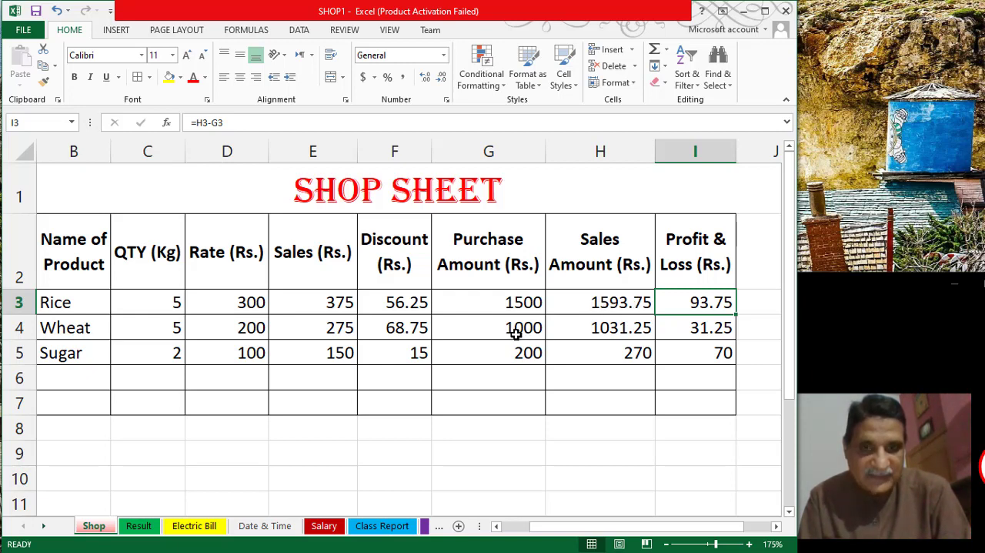
pyautogui.click(505, 304)
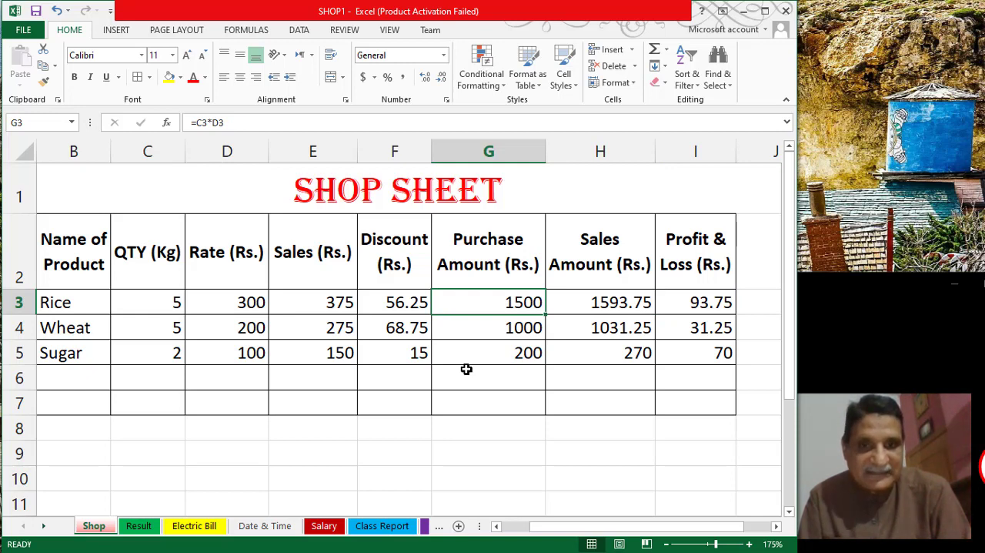
pyautogui.click(639, 307)
pyautogui.click(684, 307)
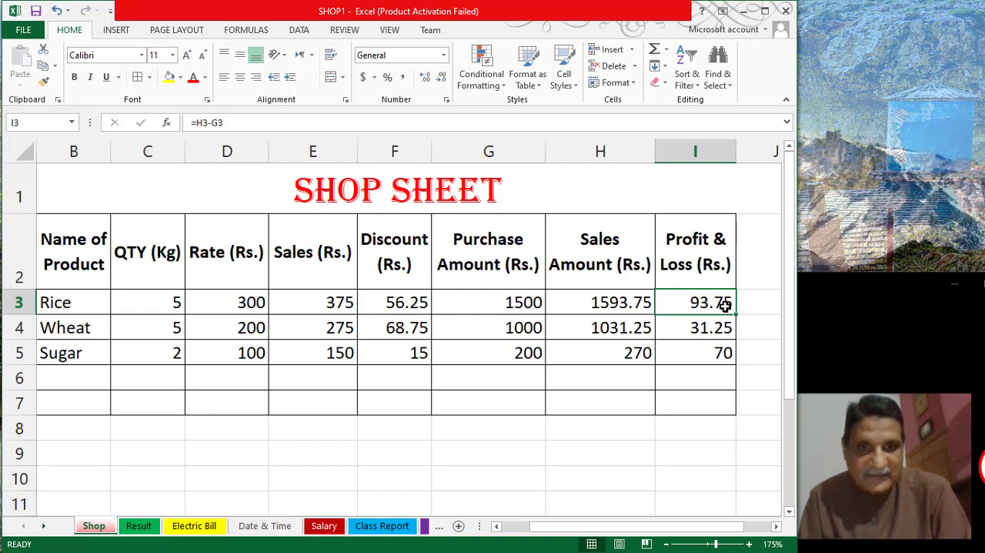
# - Set the Rice sales price in E3 to 350
pyautogui.click(329, 304)
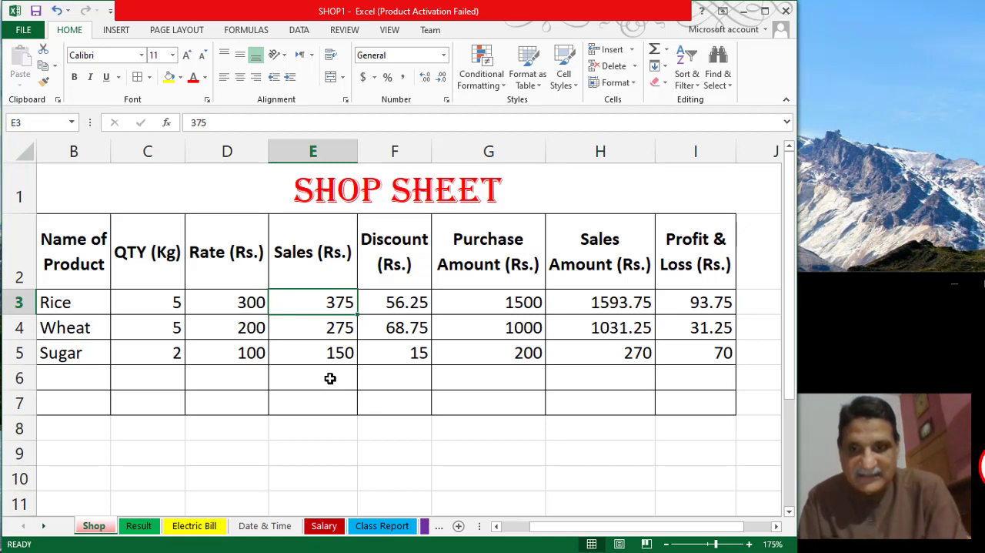
pyautogui.write('35')
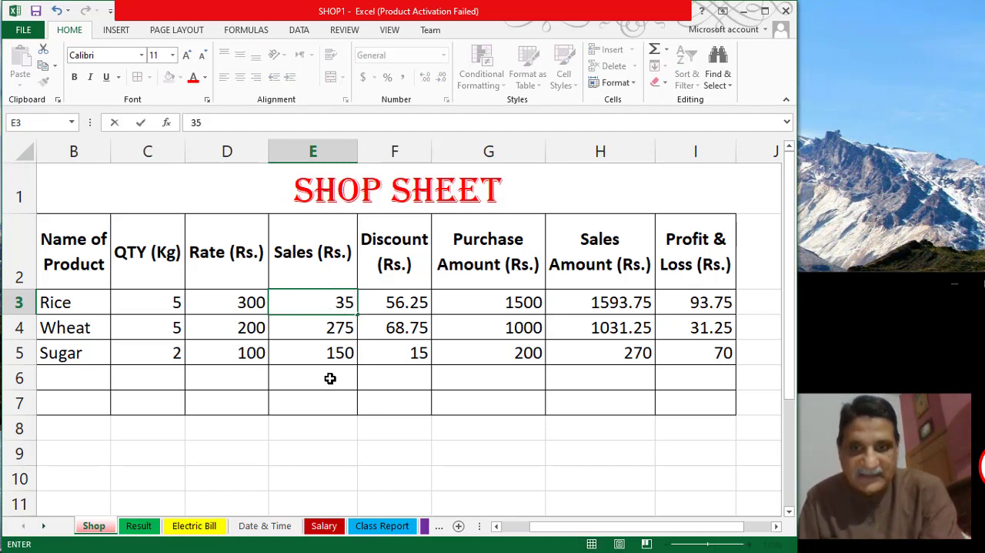
pyautogui.write('0')
pyautogui.press('Return')
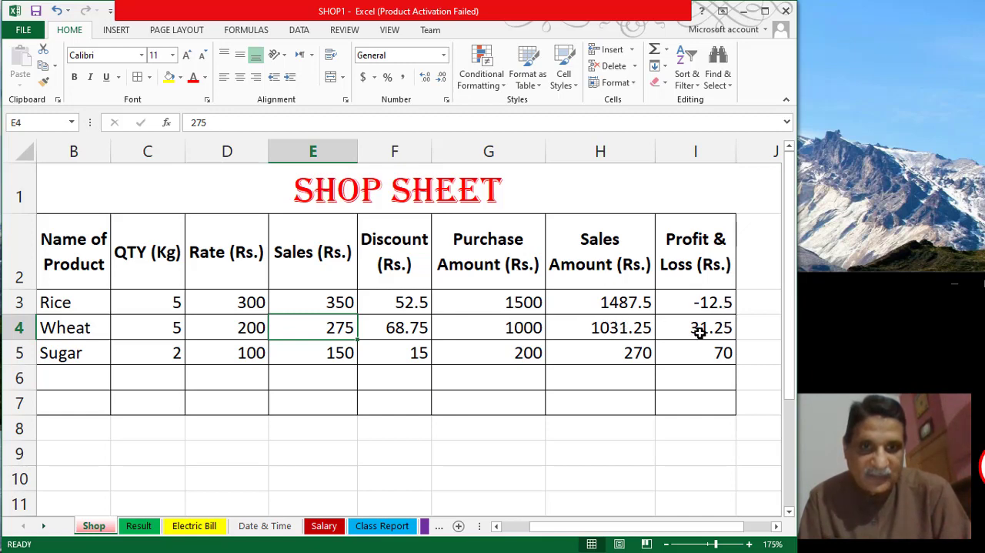
# - Check the recalculated Profit & Loss for Rice in I3 and the cells its formula refers to
pyautogui.click(699, 305)
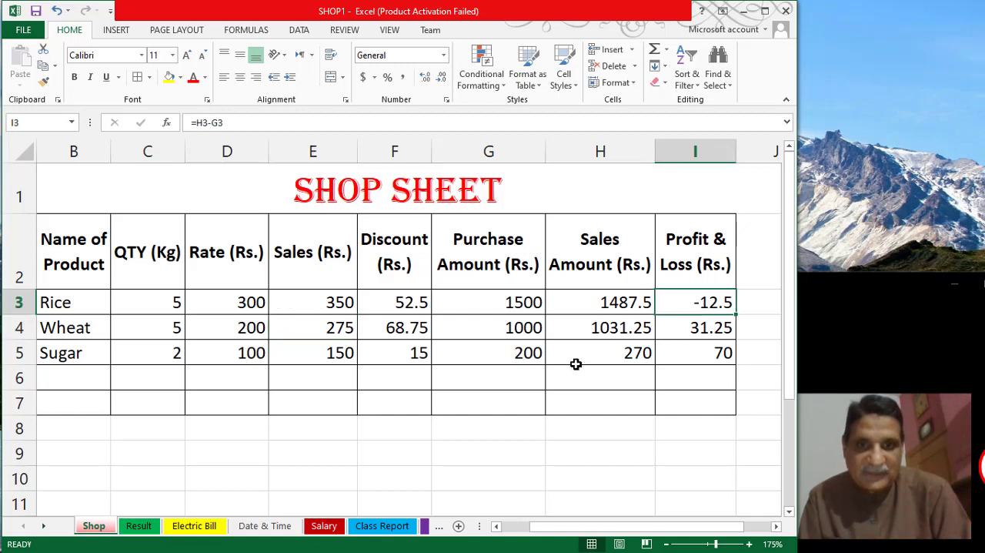
pyautogui.keyDown('ctrl'); pyautogui.scroll(3, 575, 363); pyautogui.keyUp('ctrl')
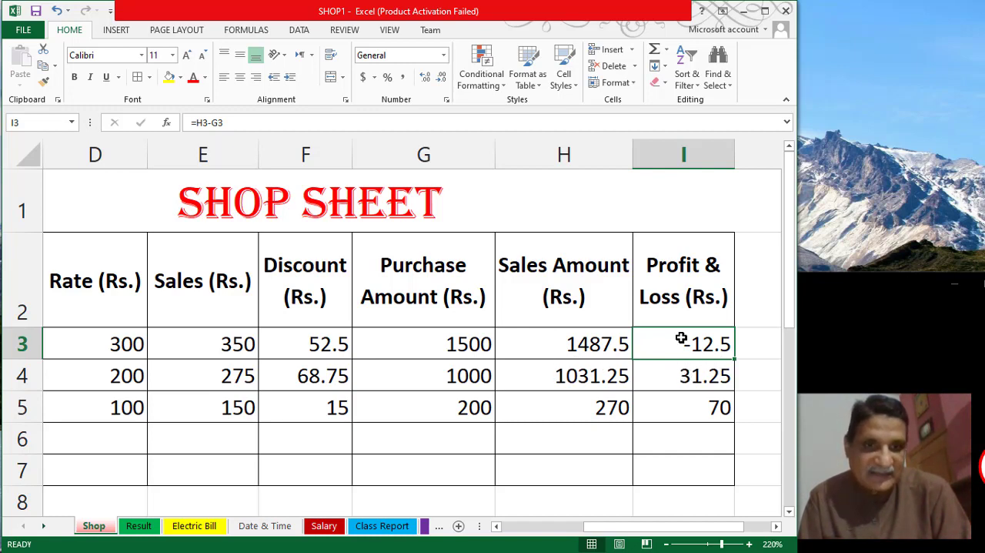
pyautogui.scroll(2, 681, 339)
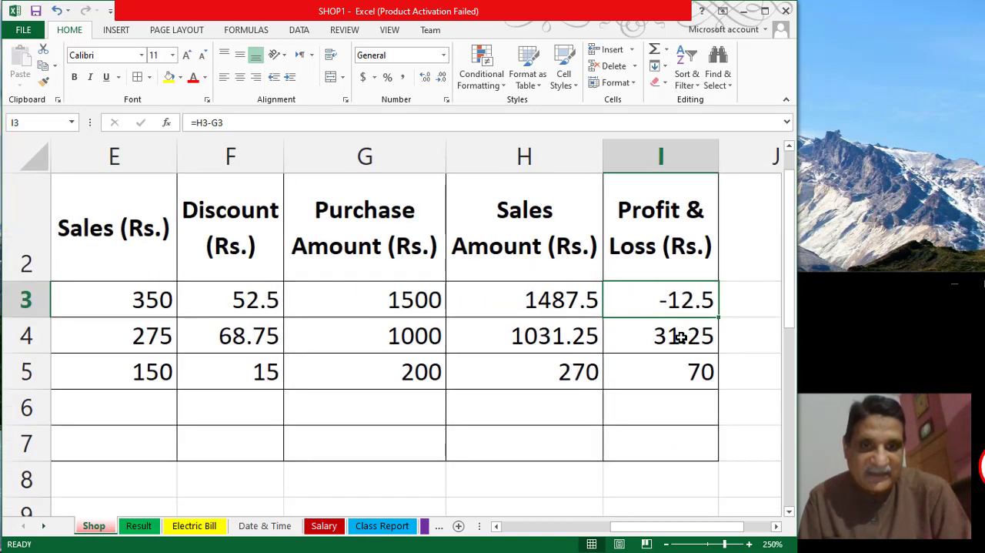
pyautogui.scroll(2, 681, 337)
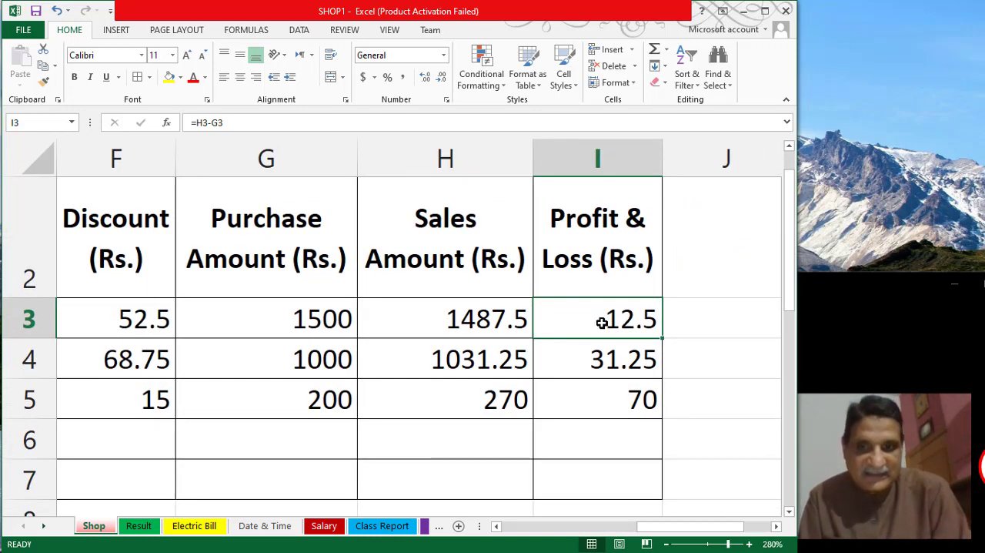
pyautogui.doubleClick(601, 322)
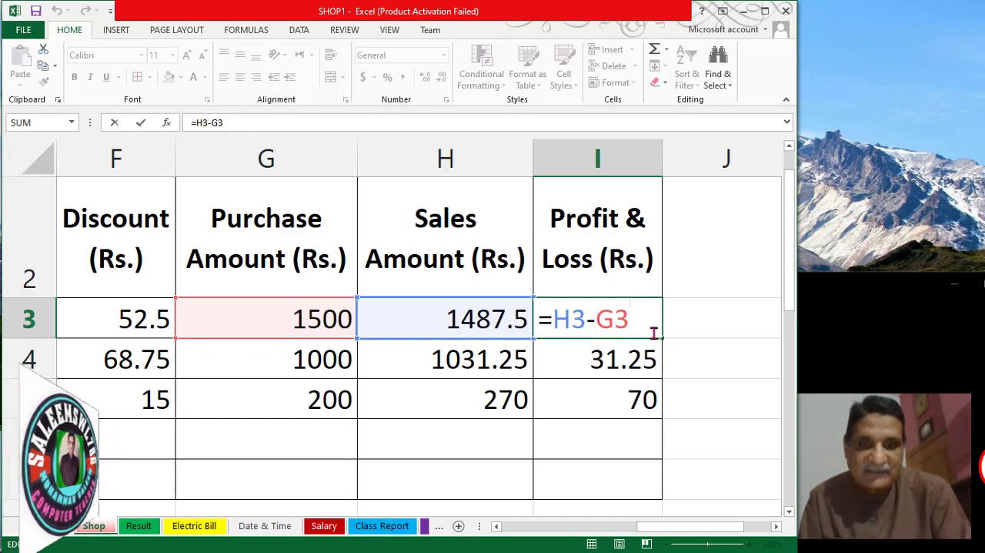
pyautogui.press('Return')
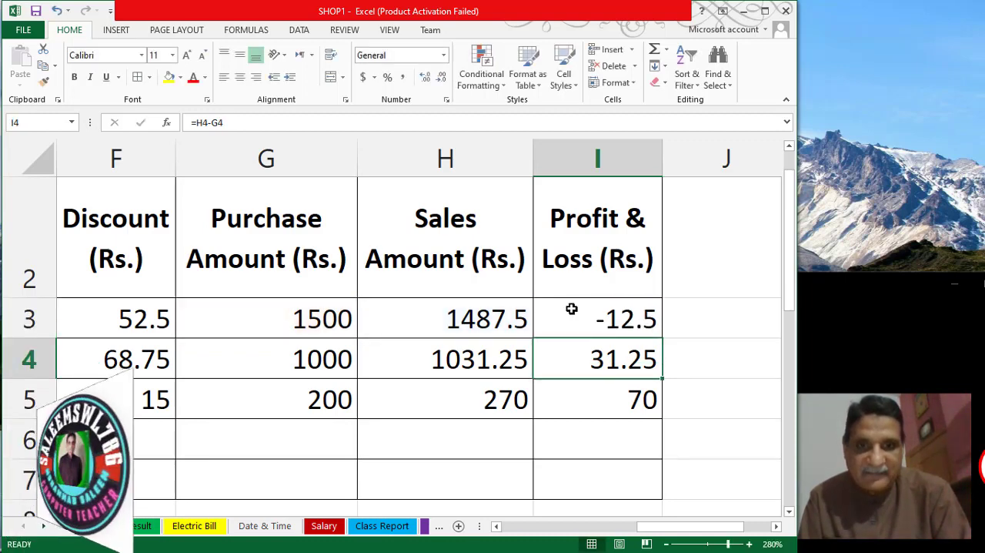
# - Set the Rice sales price in E3 to 360
pyautogui.click(141, 322)
pyautogui.press('Left')
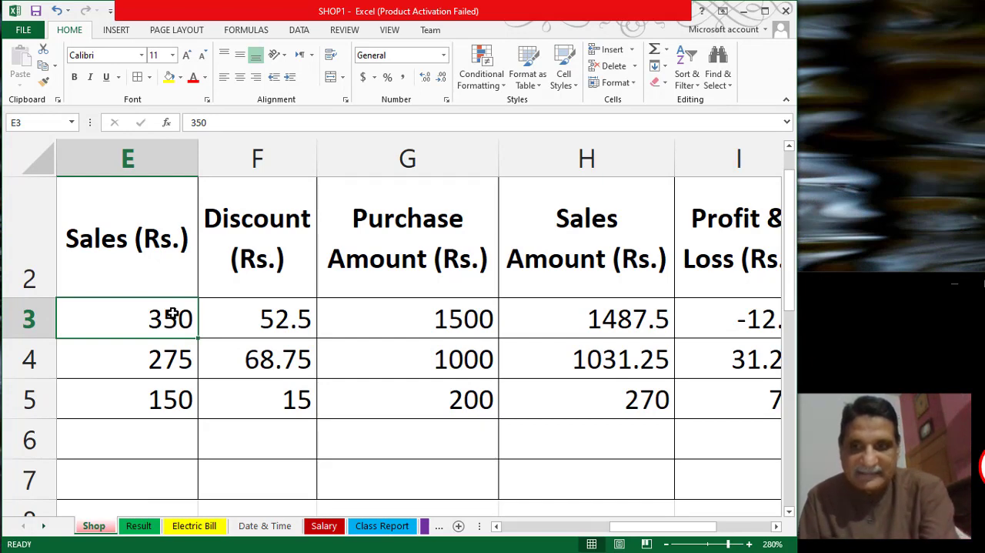
pyautogui.write('360')
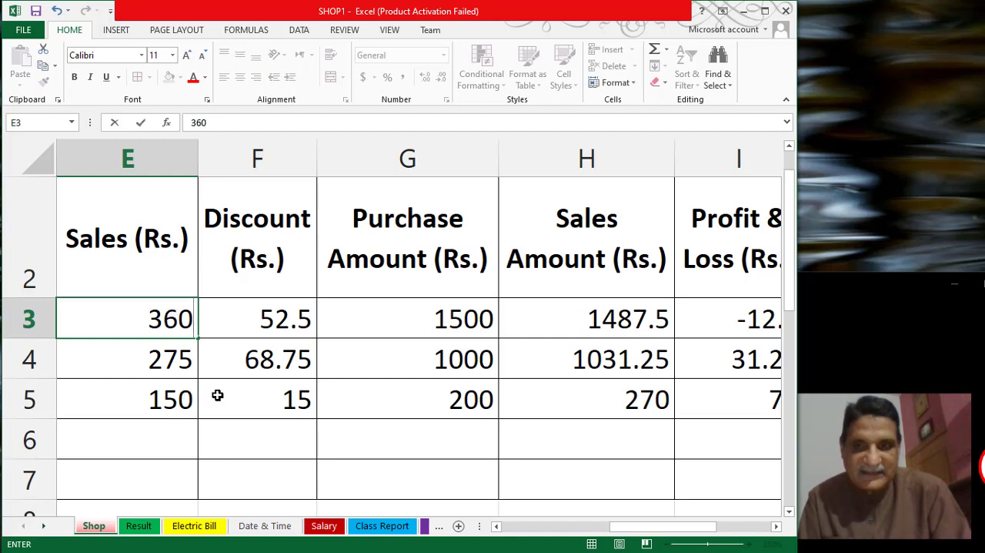
pyautogui.press('Return')
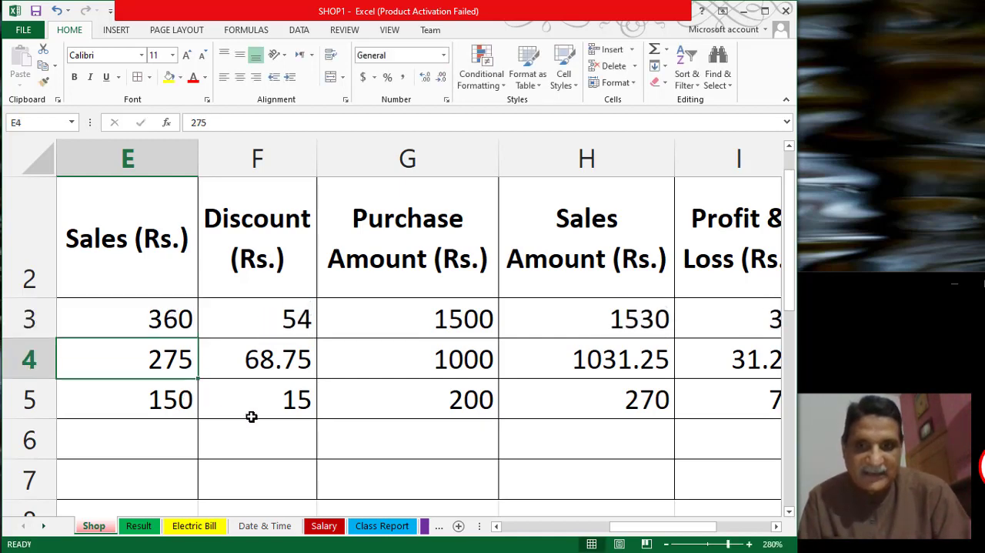
# - Check the Rice row's recalculated Discount, Sales Amount and Profit & Loss formulas, and look over its quantity, code and the Wheat entry
pyautogui.click(304, 318)
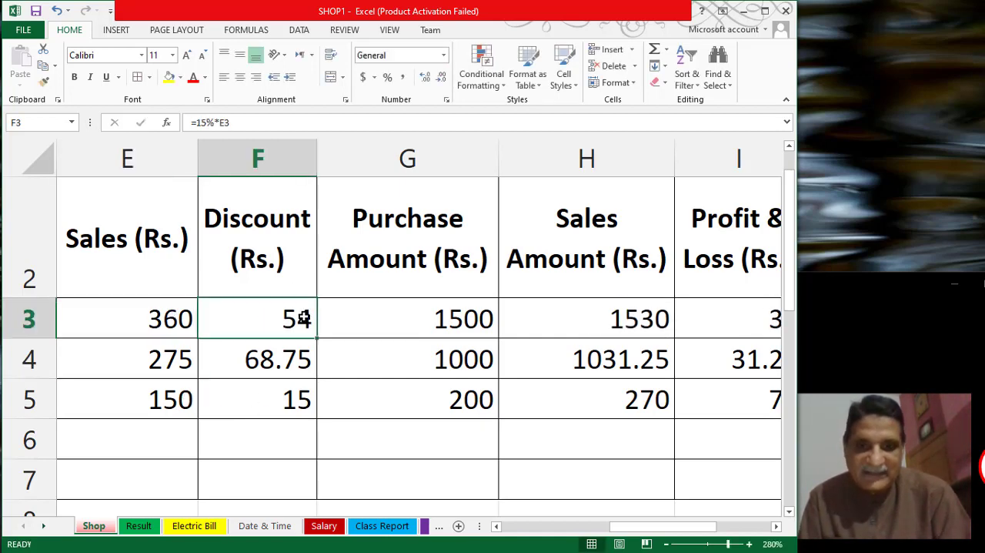
pyautogui.press('Right')
pyautogui.press('Right')
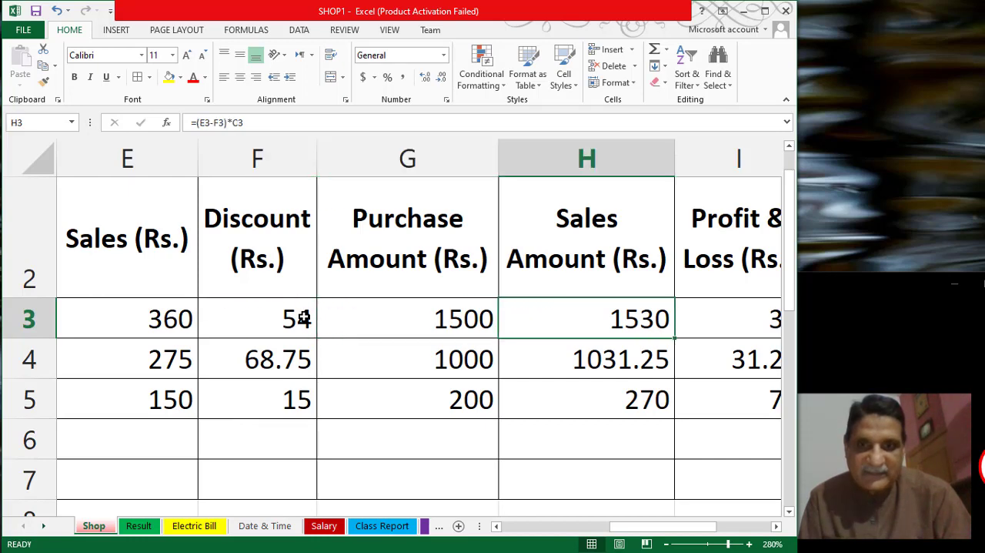
pyautogui.press('Right')
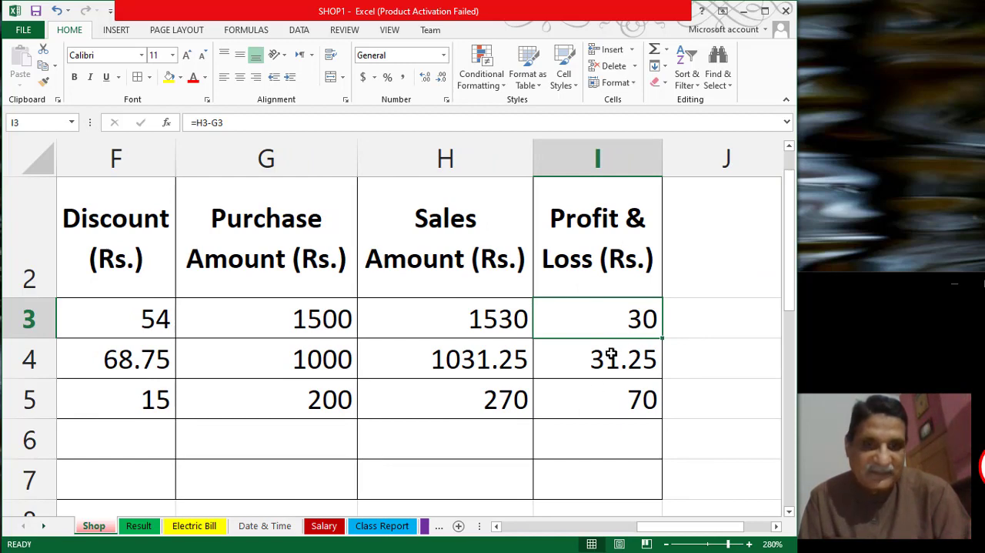
pyautogui.keyDown('ctrl'); pyautogui.scroll(-5, 553, 431); pyautogui.keyUp('ctrl')
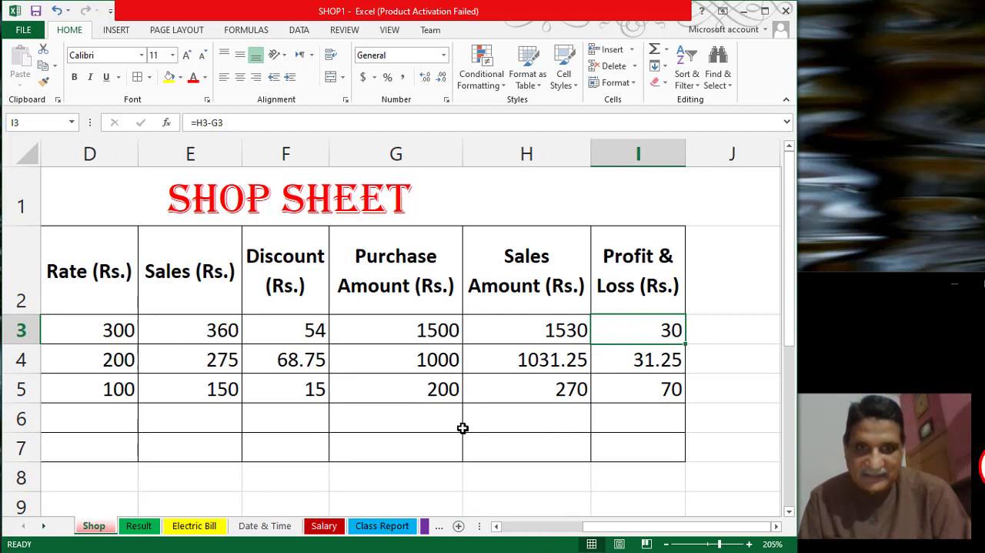
pyautogui.keyDown('ctrl'); pyautogui.scroll(-2, 462, 425); pyautogui.keyUp('ctrl')
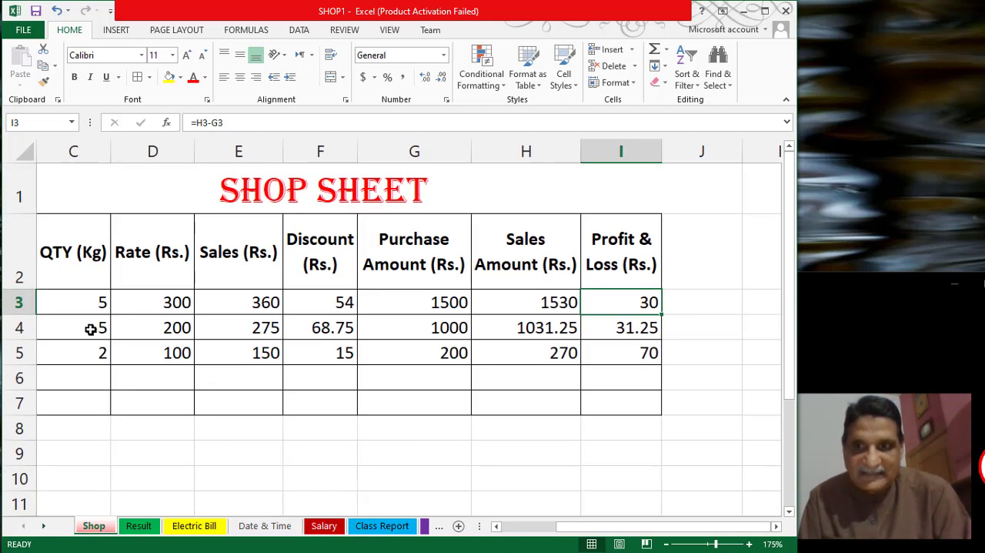
pyautogui.click(97, 301)
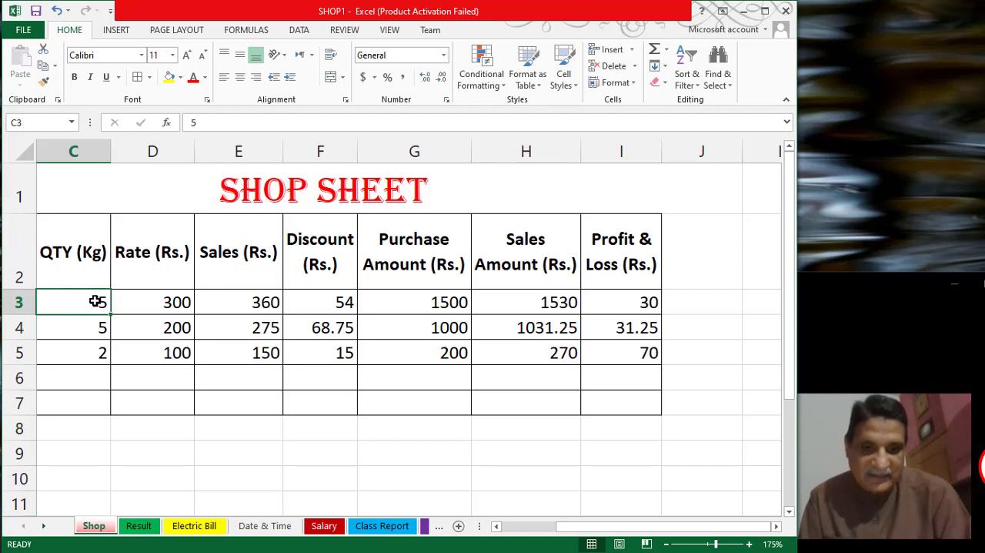
pyautogui.press('Left')
pyautogui.press('Left')
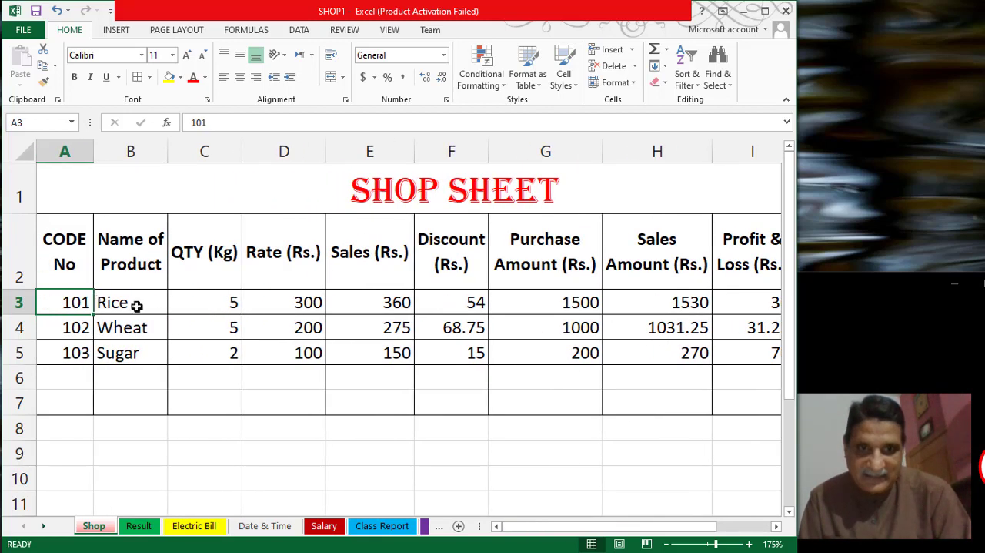
pyautogui.keyDown('ctrl'); pyautogui.scroll(-4, 214, 330); pyautogui.keyUp('ctrl')
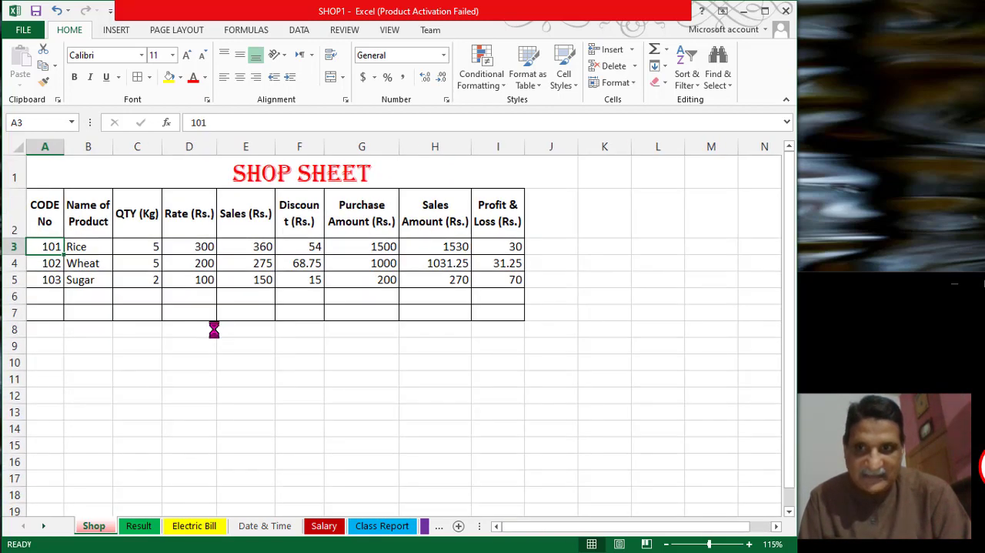
pyautogui.click(81, 263)
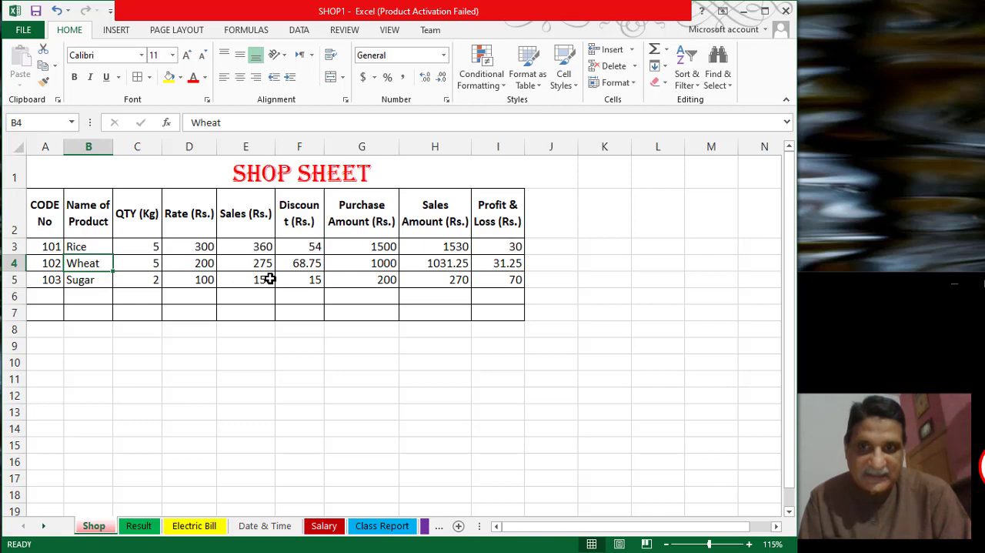
# - Fill the Rice row's Discount, Purchase Amount, Sales Amount and Profit & Loss formulas in F3:I3 down through row 7
pyautogui.click(312, 247)
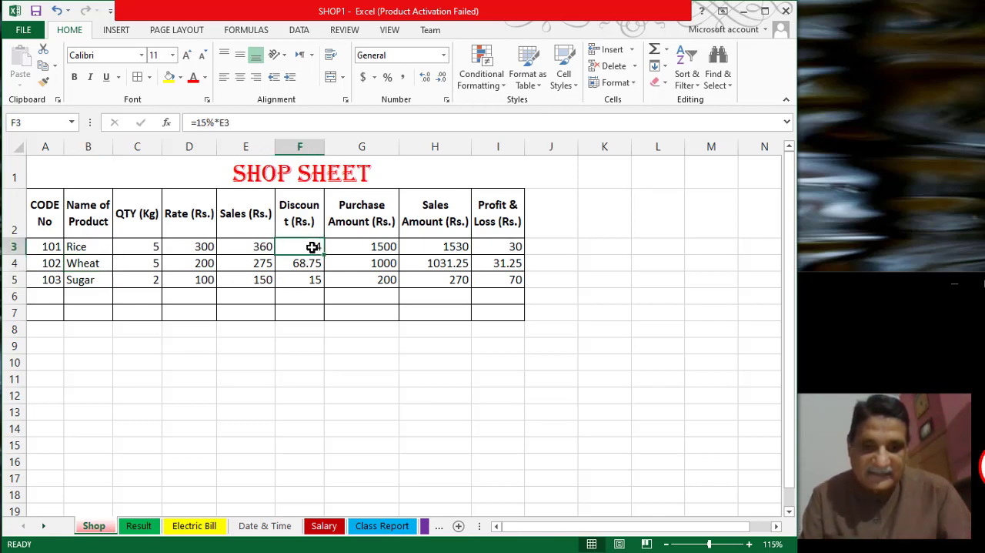
pyautogui.hotkey('shift', 'Right')
pyautogui.hotkey('shift', 'Right')
pyautogui.hotkey('shift', 'Right')
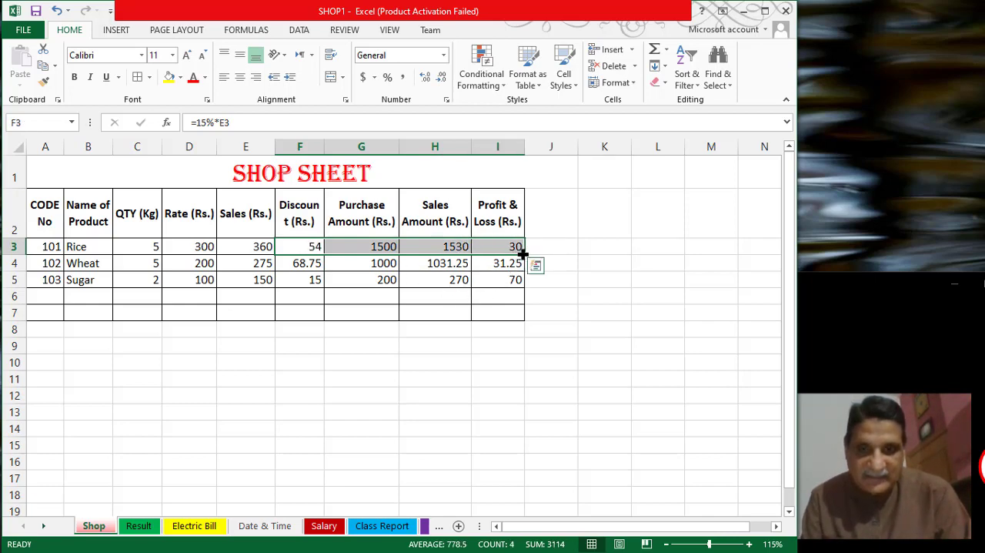
pyautogui.moveTo(523, 253); pyautogui.dragTo(521, 315)
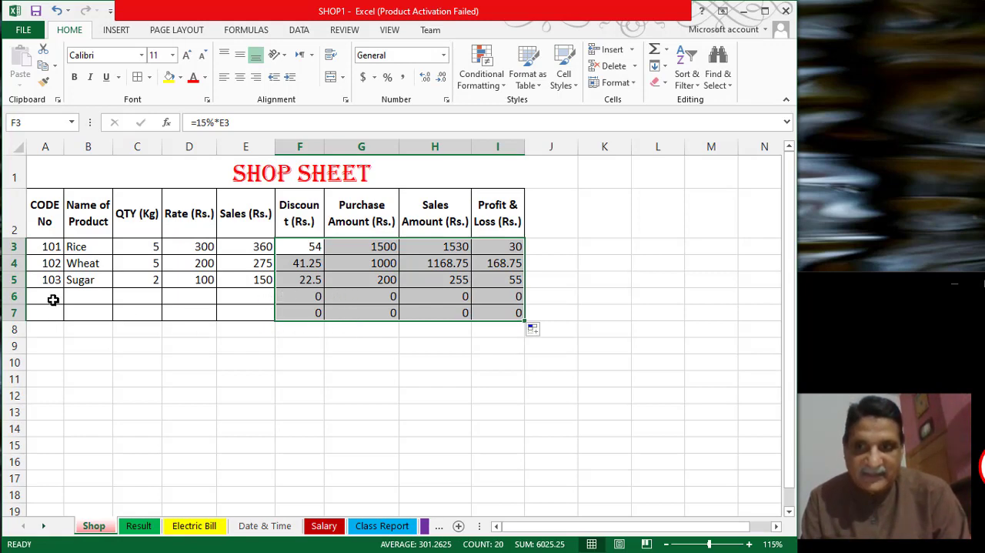
# - Enter code number 104 for a new product in A6, below Sugar's code
pyautogui.keyDown('ctrl'); pyautogui.scroll(4, 53, 299); pyautogui.keyUp('ctrl')
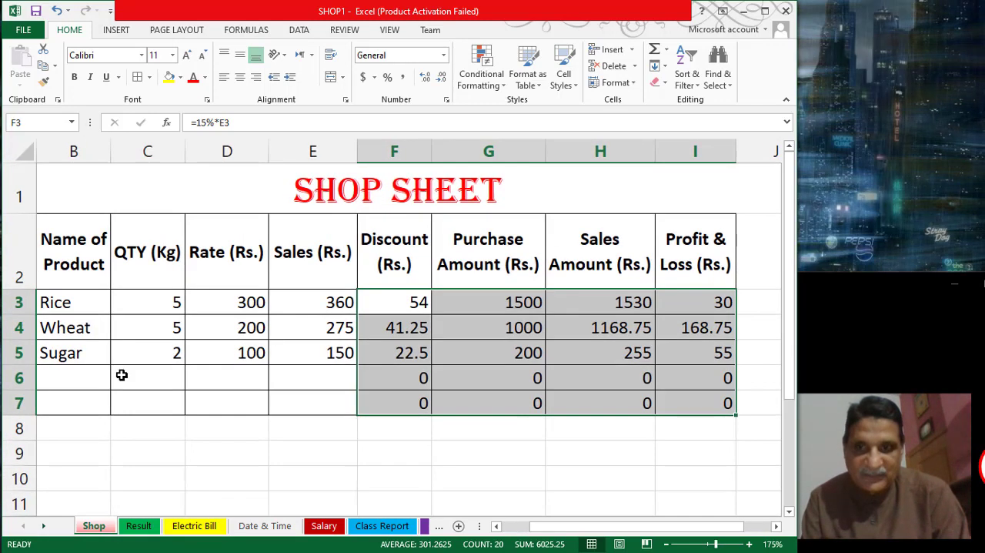
pyautogui.click(86, 381)
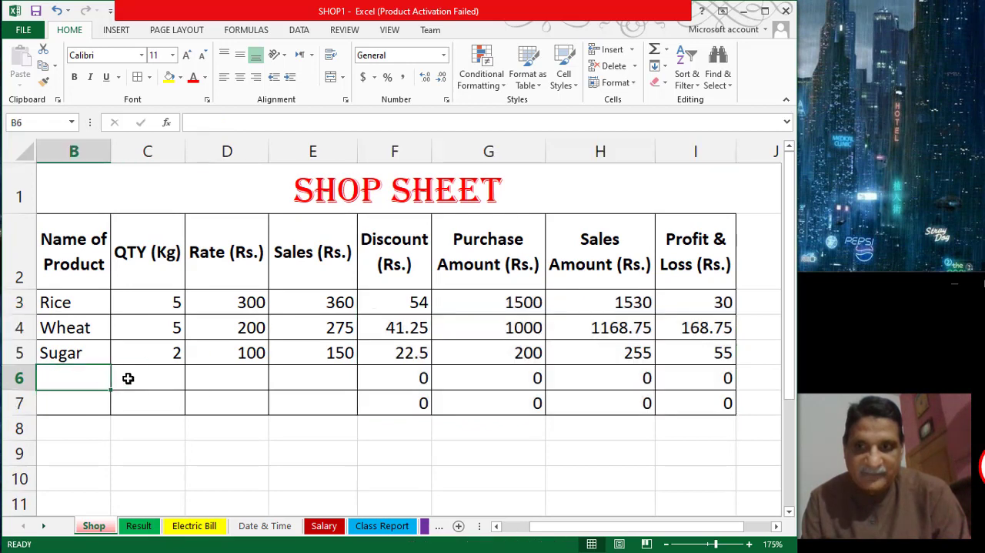
pyautogui.press('Left')
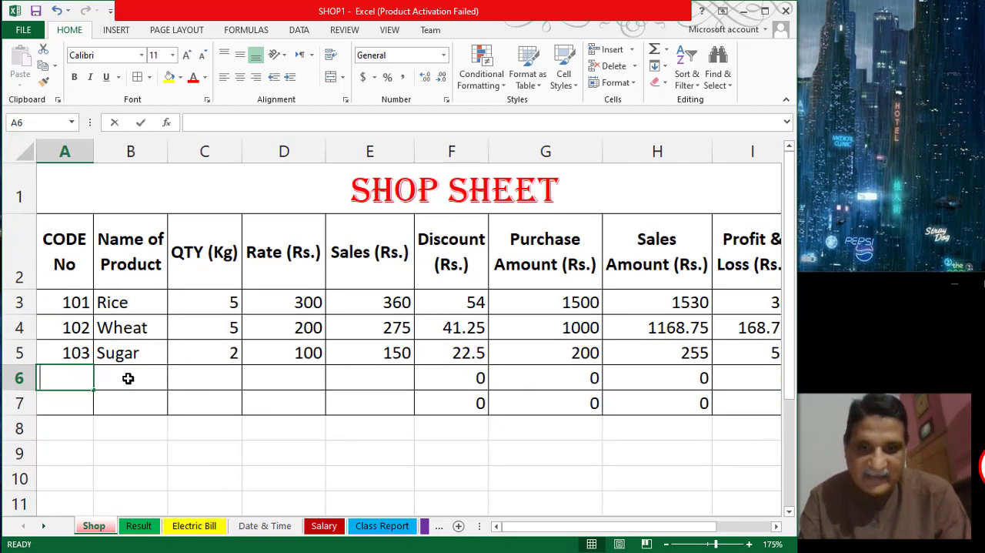
pyautogui.write('104')
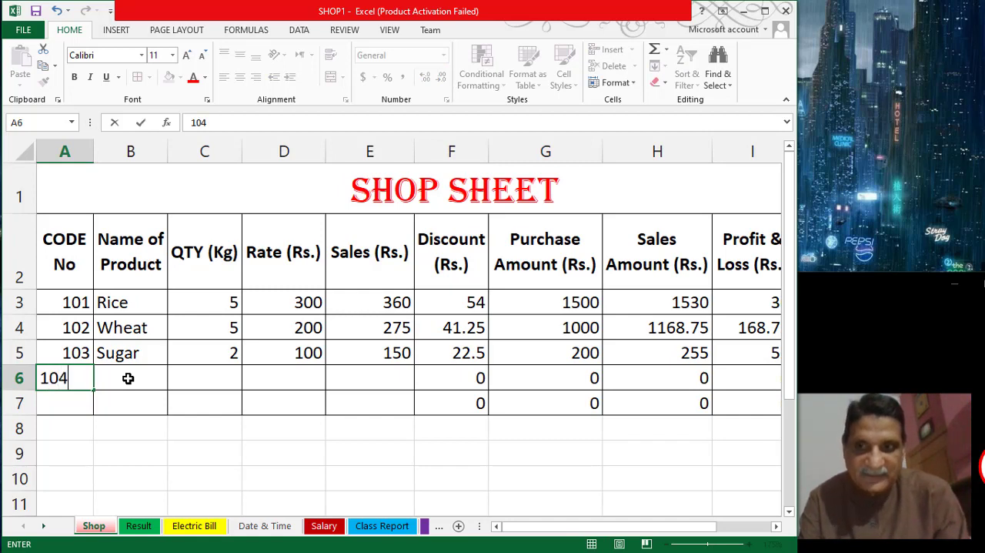
pyautogui.click(128, 377)
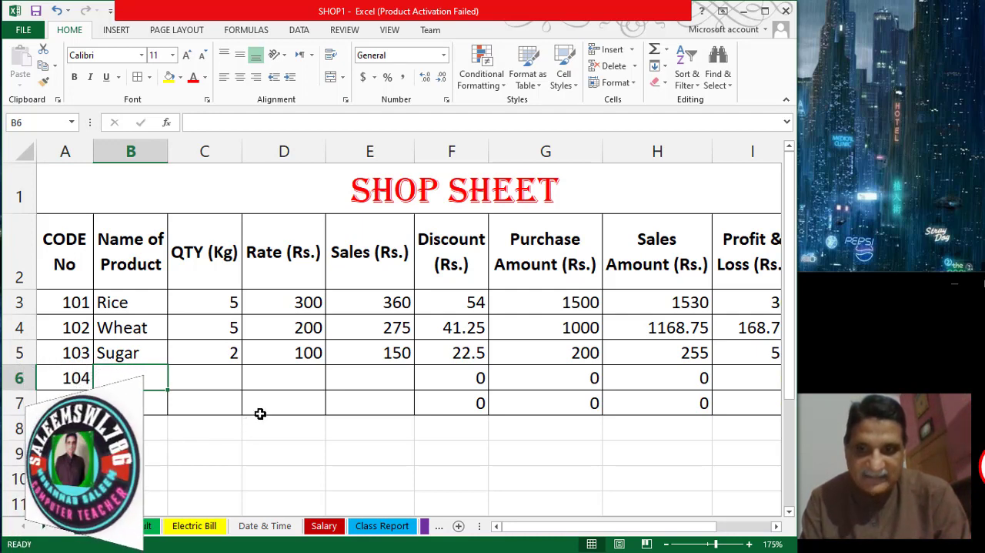
# - Enter Soap as the product name in B6
pyautogui.write('oa')
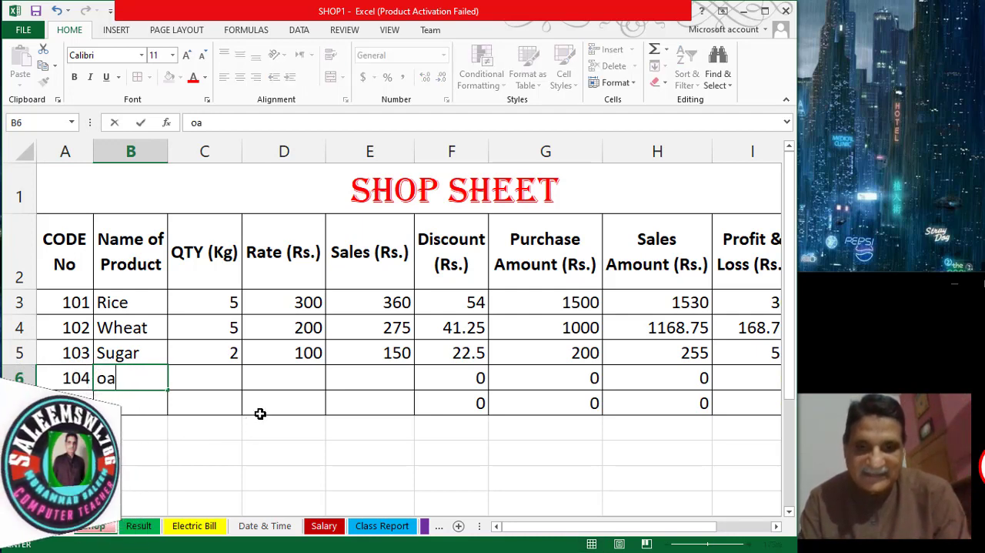
pyautogui.write('p')
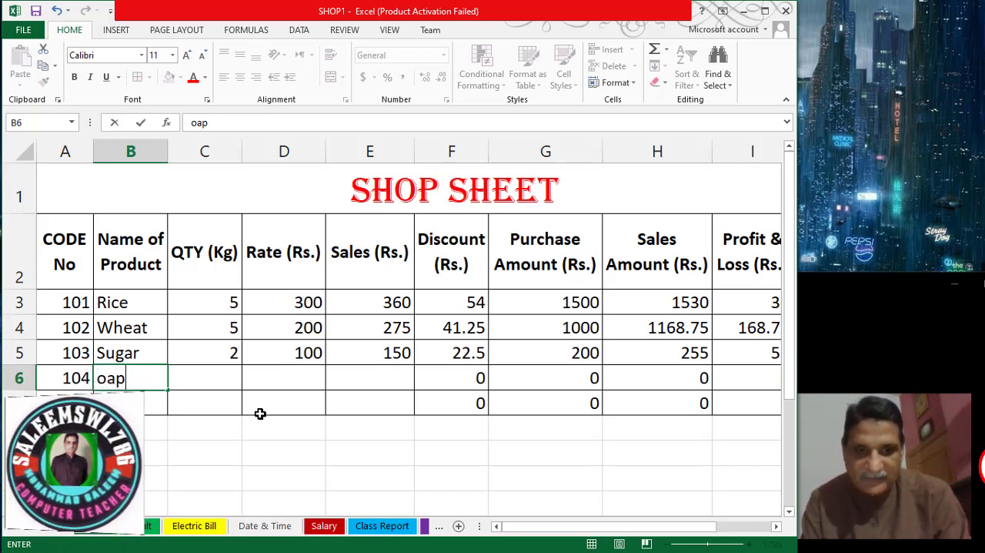
pyautogui.press('BackSpace')
pyautogui.press('BackSpace')
pyautogui.press('BackSpace')
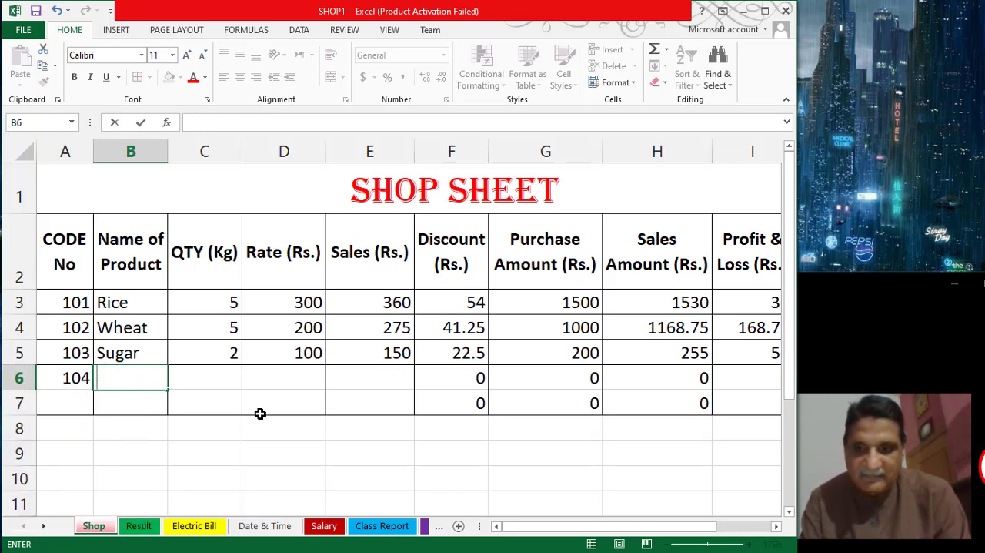
pyautogui.write('S')
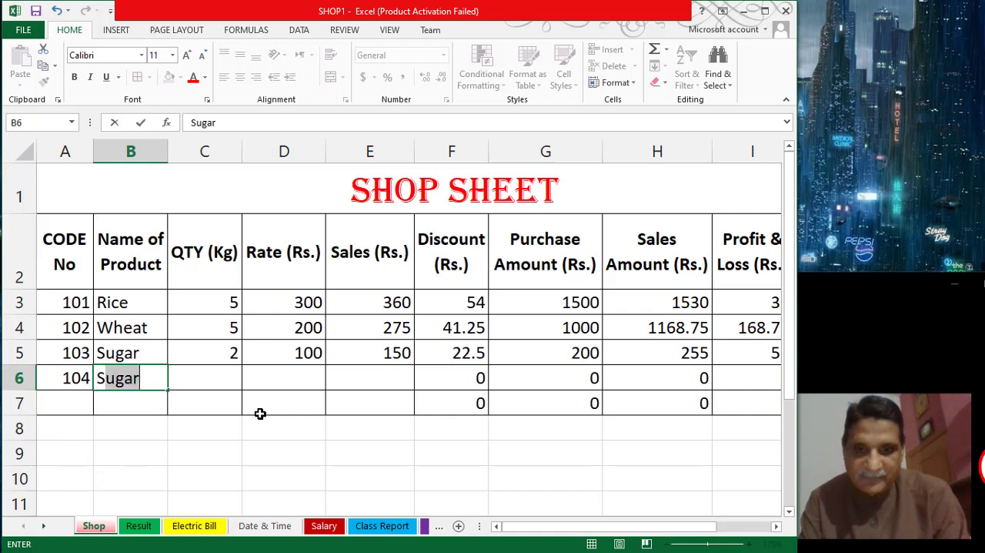
pyautogui.write('oap')
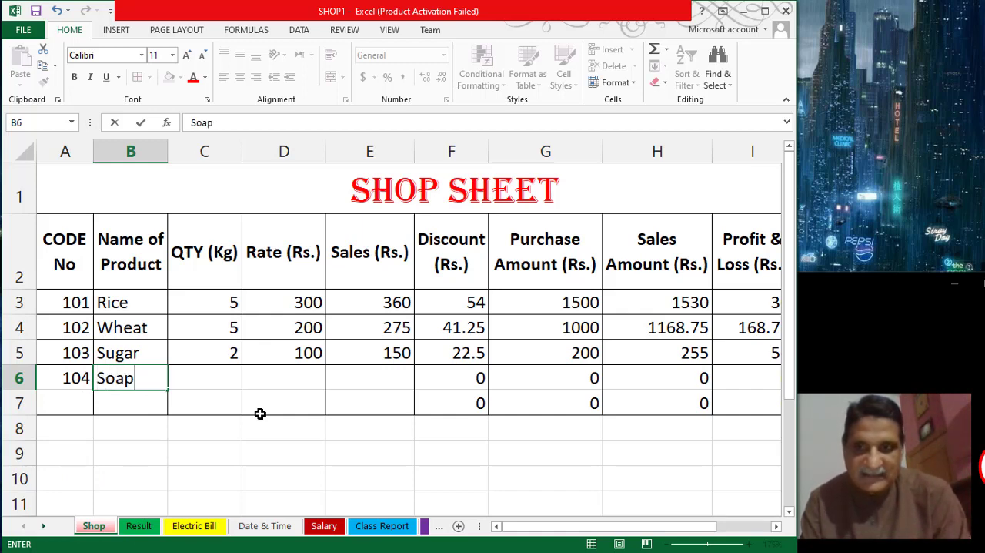
pyautogui.press('Tab')
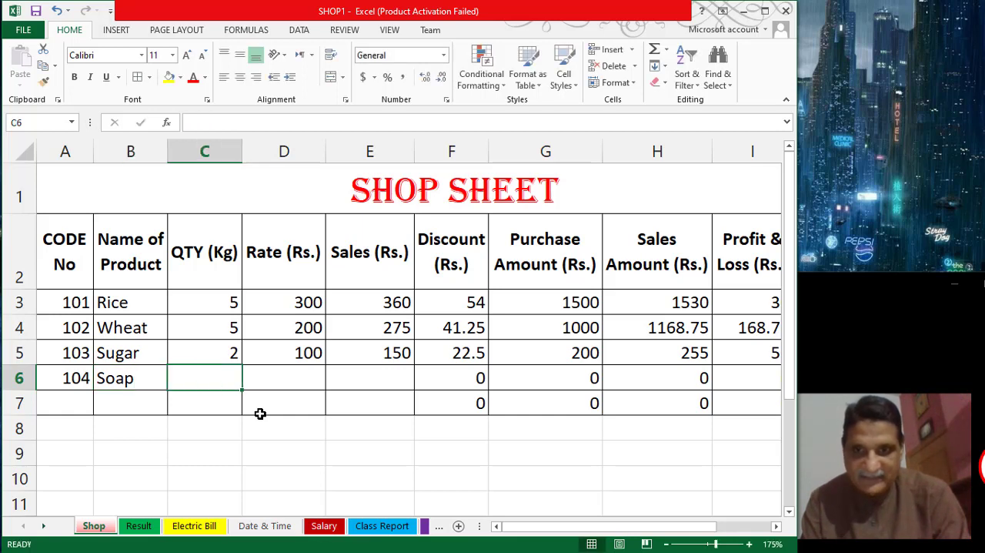
# - Complete the Soap row's inputs with quantity 5 in C6, rate 150 in D6 and sales price 200 in E6
pyautogui.write('5')
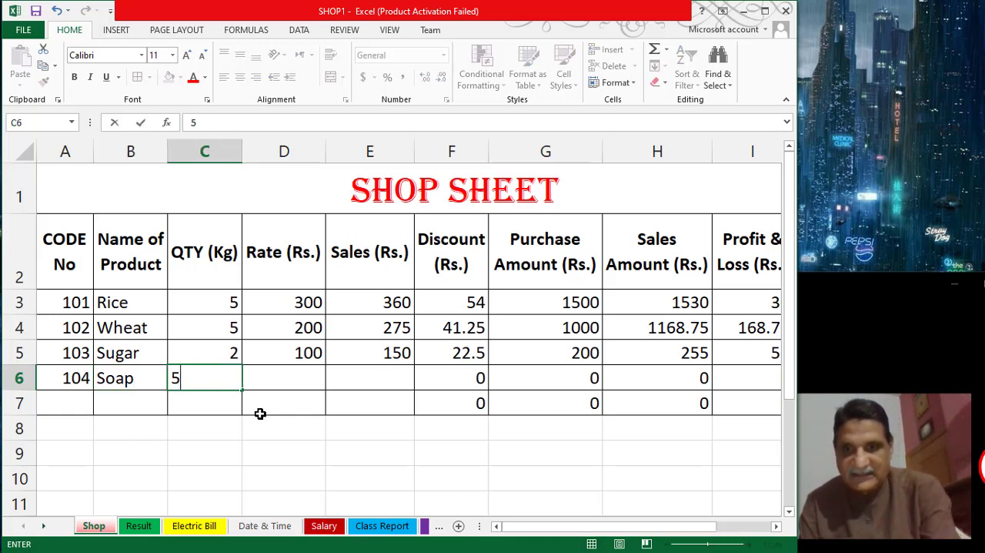
pyautogui.press('Tab')
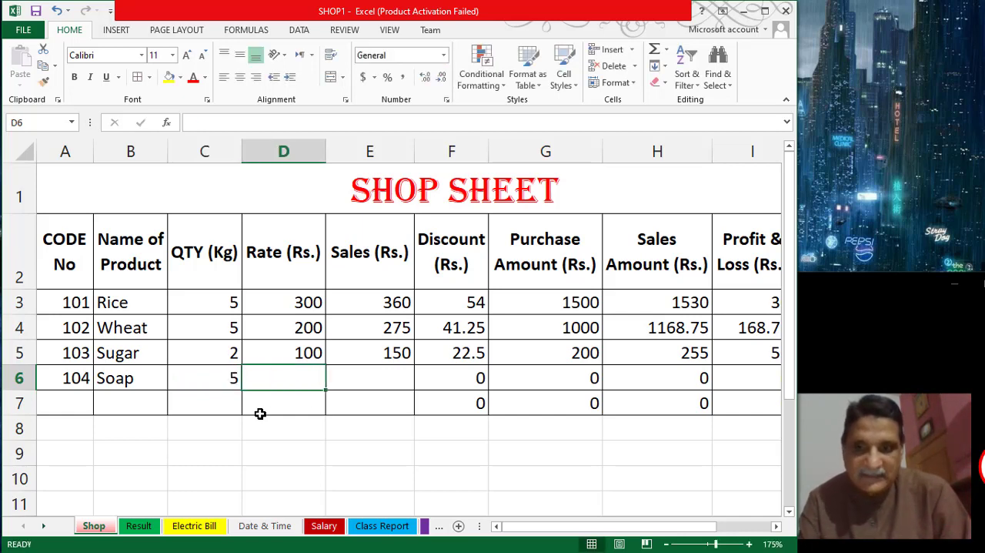
pyautogui.write('1')
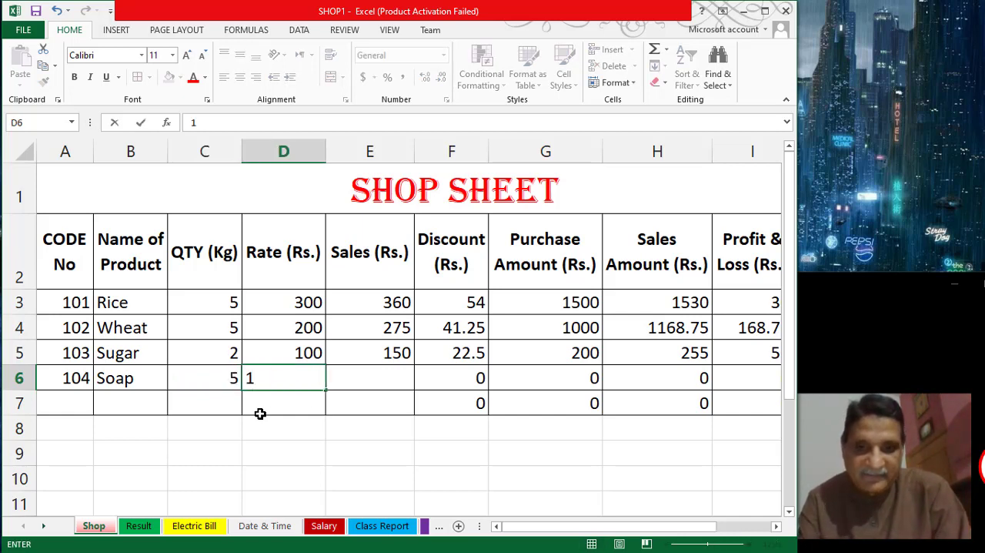
pyautogui.write('50')
pyautogui.press('Tab')
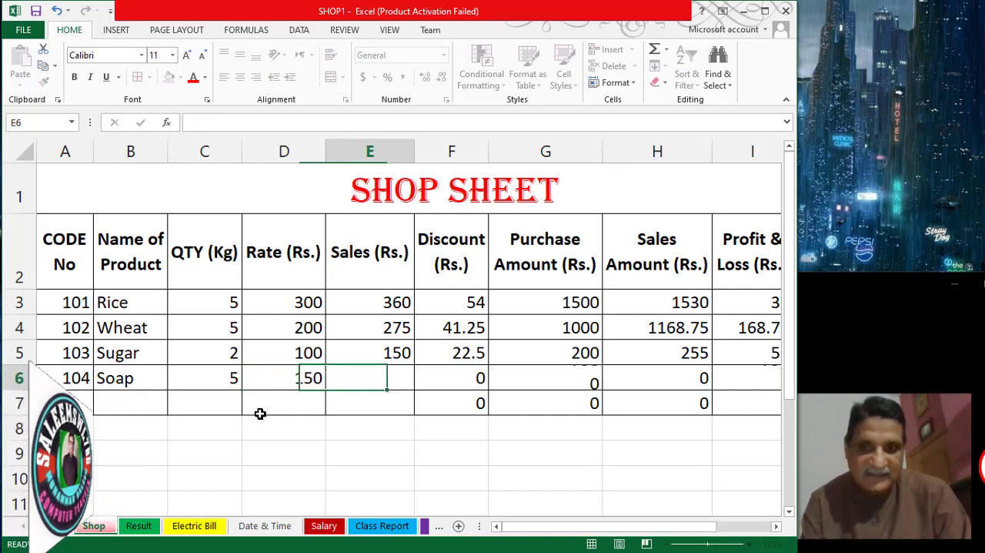
pyautogui.write('200')
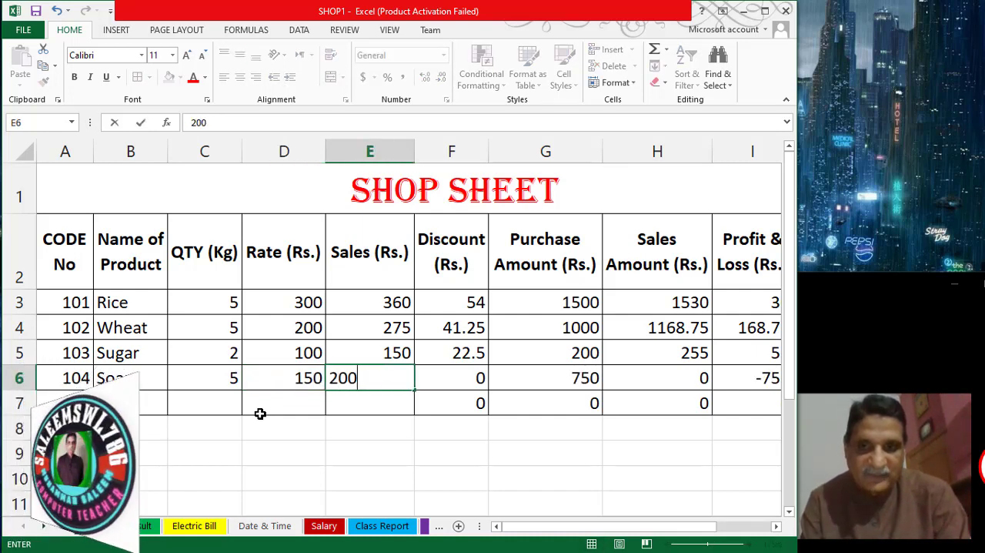
pyautogui.press('Tab')
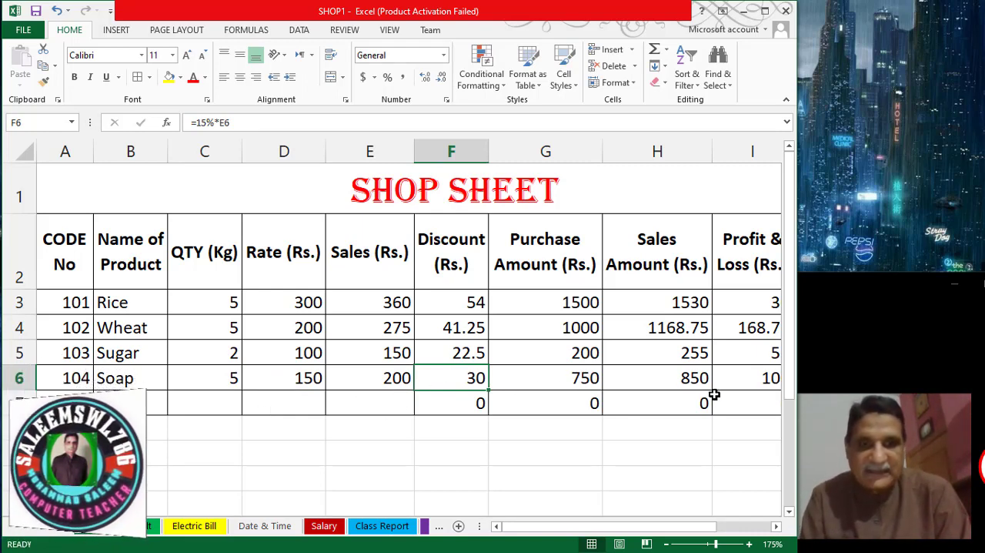
pyautogui.keyDown('ctrl'); pyautogui.scroll(-2, 714, 394); pyautogui.keyUp('ctrl')
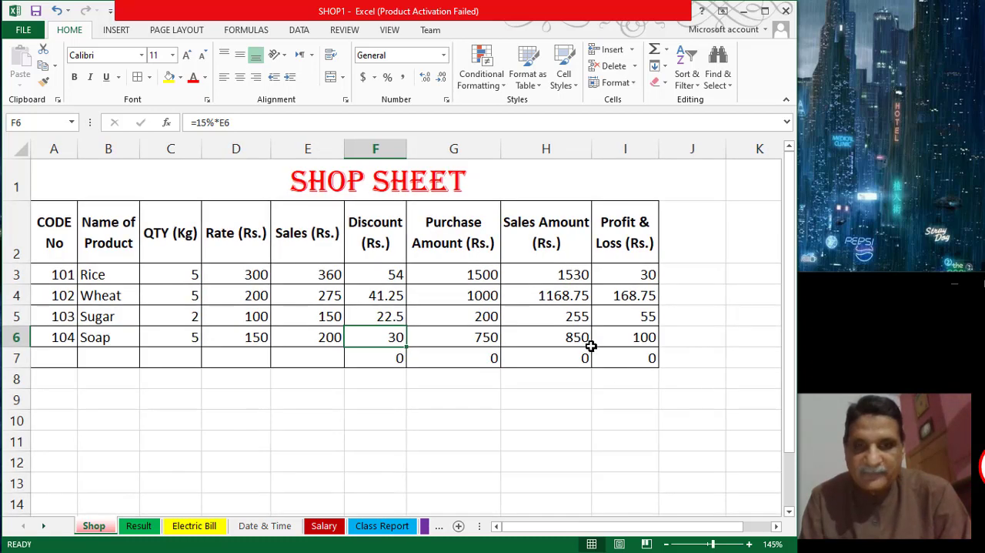